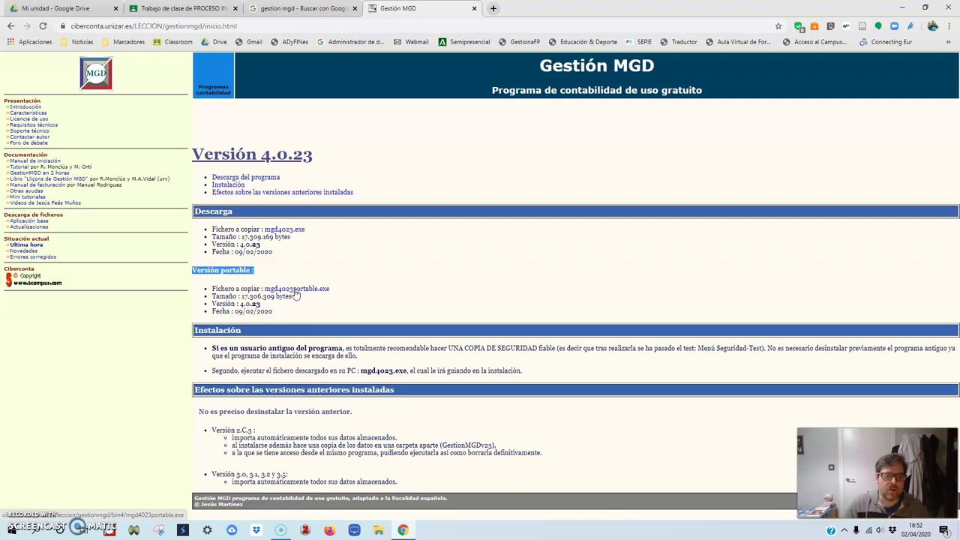
Open the Gestión MGD application download page from the Google results and close the other Gestión MGD page.
{"action": "left_click", "coordinate": [273, 228]}
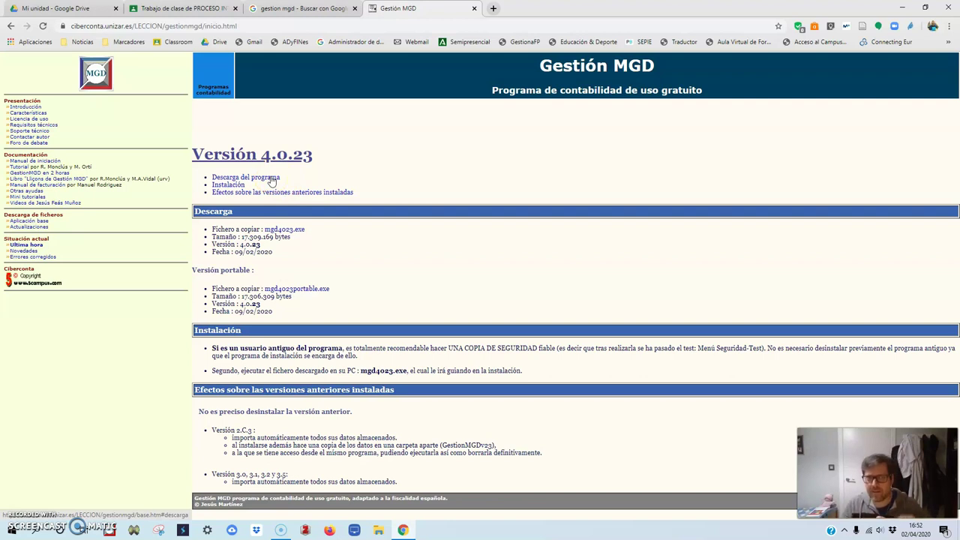
{"action": "left_click", "coordinate": [337, 10]}
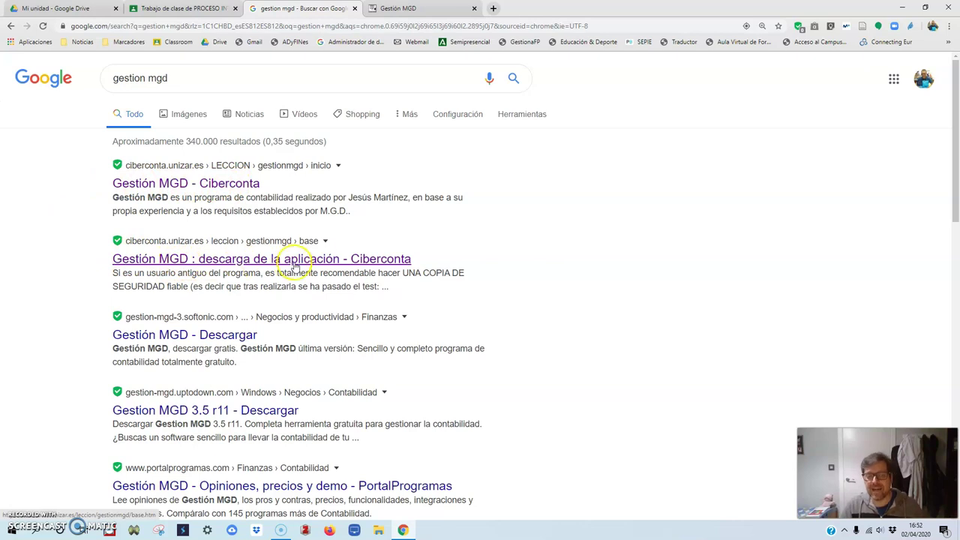
{"action": "left_click", "coordinate": [358, 258]}
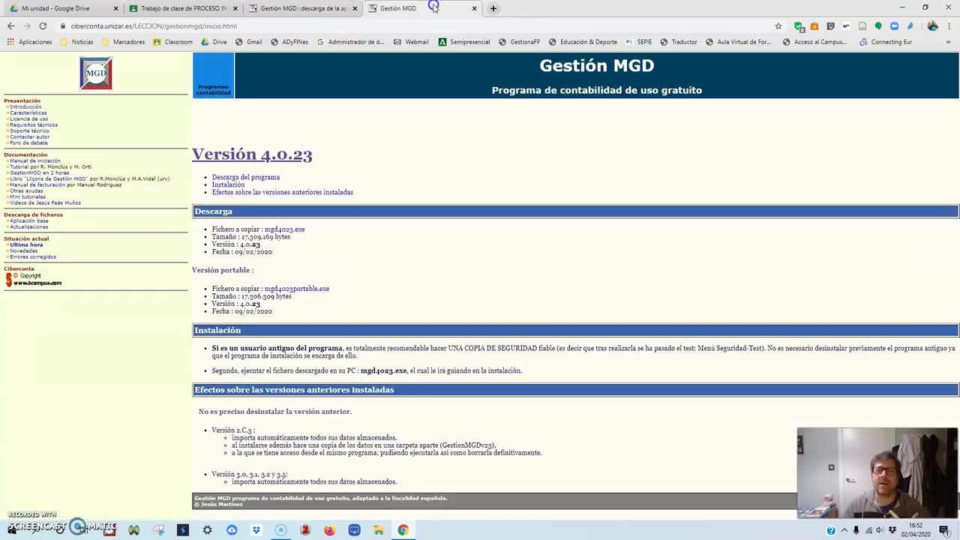
{"action": "middle_click", "coordinate": [433, 7]}
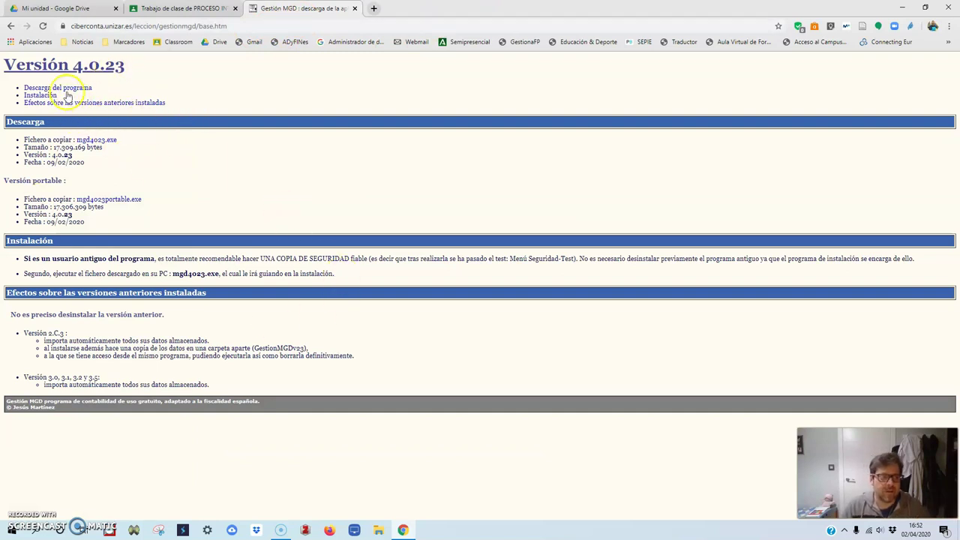
Download both mgd4023.exe and mgd4023portable.exe, saving them to the desktop (Escritorio).
{"action": "left_click", "coordinate": [97, 141]}
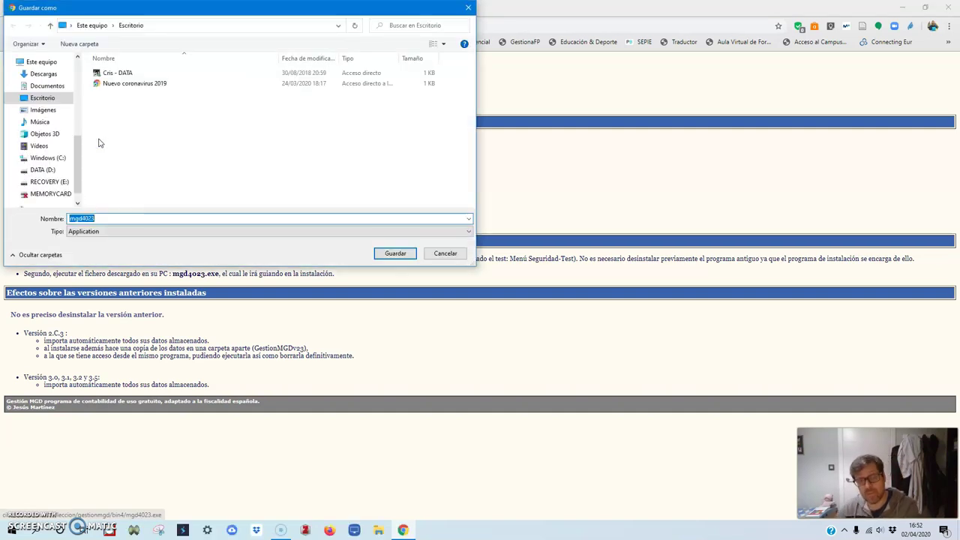
{"action": "left_click", "coordinate": [410, 254]}
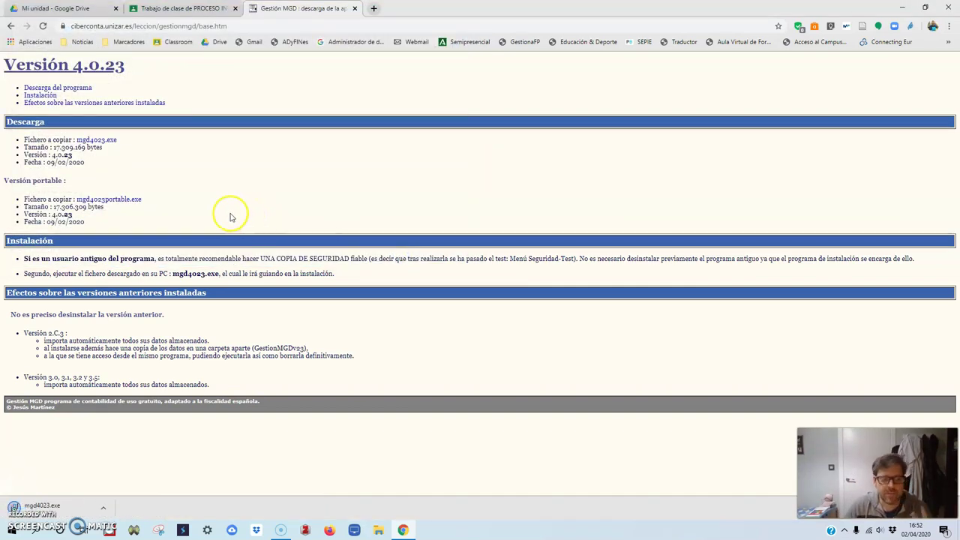
{"action": "left_click", "coordinate": [117, 199]}
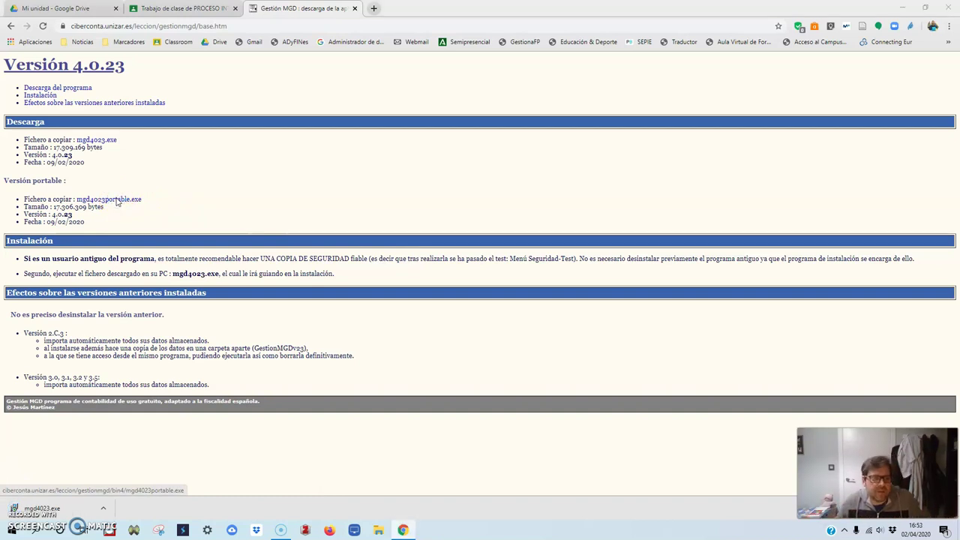
{"action": "left_click", "coordinate": [387, 251]}
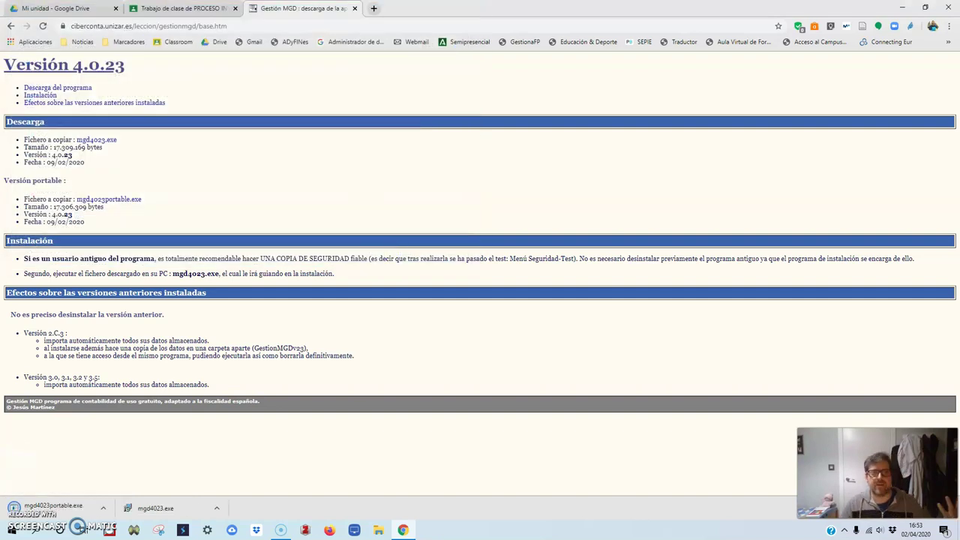
Close the download page and minimize the browser to locate the two downloaded installers on the desktop.
{"action": "left_click", "coordinate": [354, 8]}
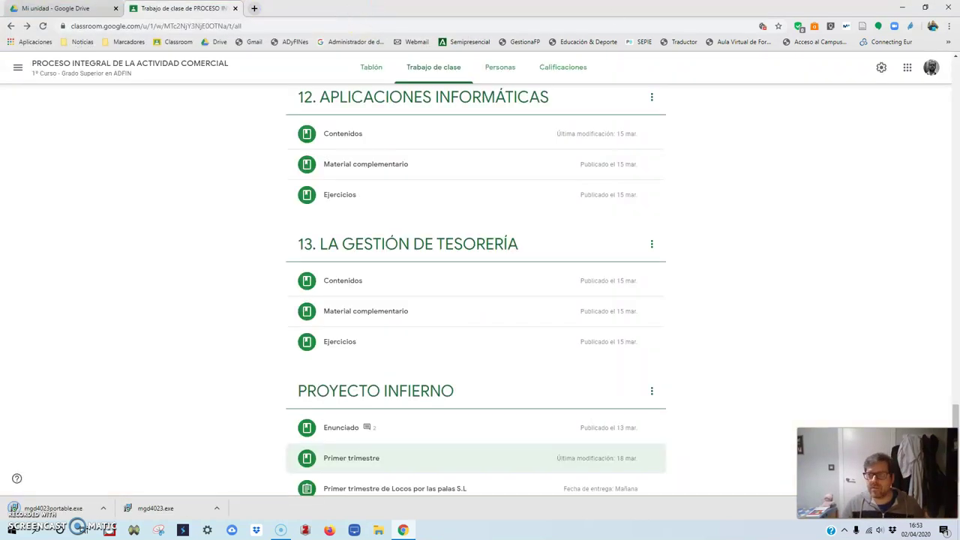
{"action": "left_click", "coordinate": [902, 7]}
{"action": "left_click", "coordinate": [102, 146]}
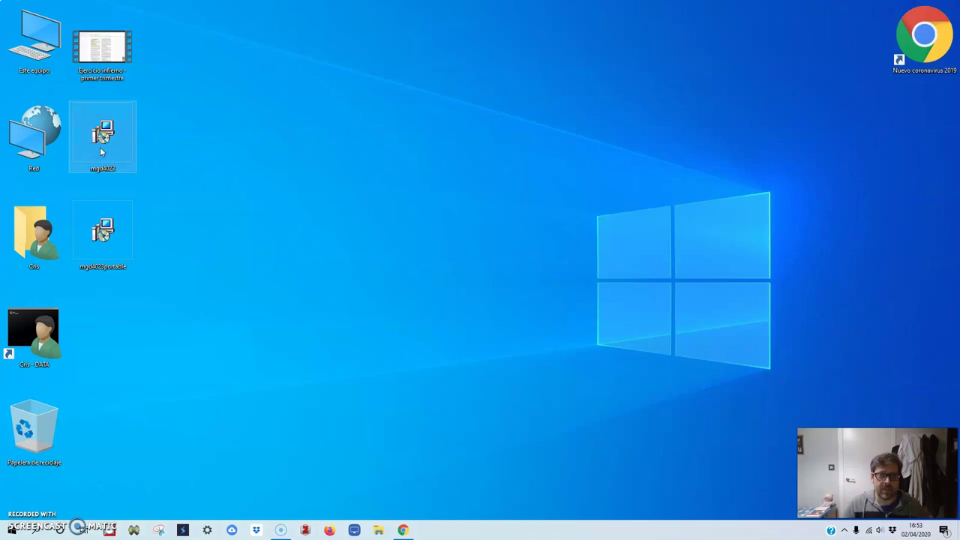
{"action": "left_click", "coordinate": [105, 238]}
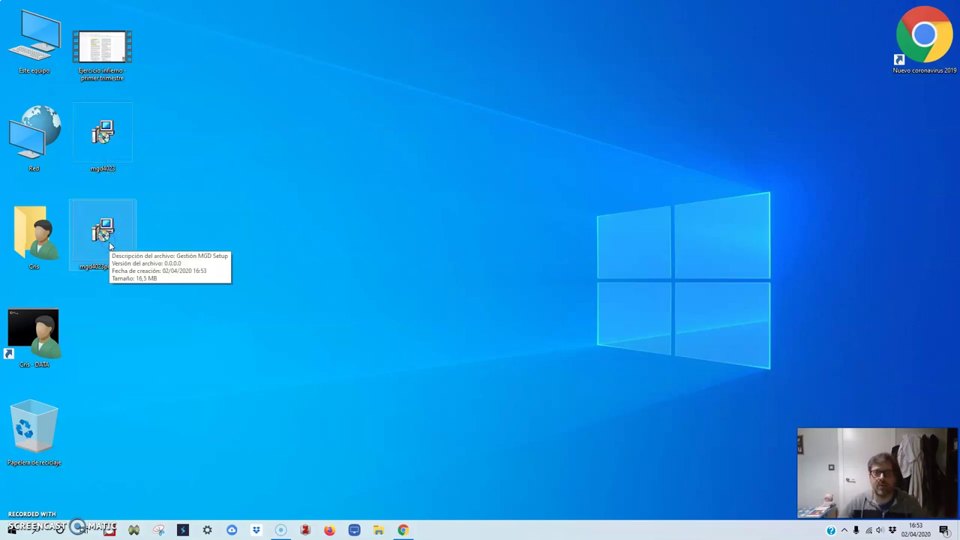
Open the personal data folder on drive DATA (D:) and copy the mgd4023 installer from the desktop into it.
{"action": "left_click", "coordinate": [43, 336]}
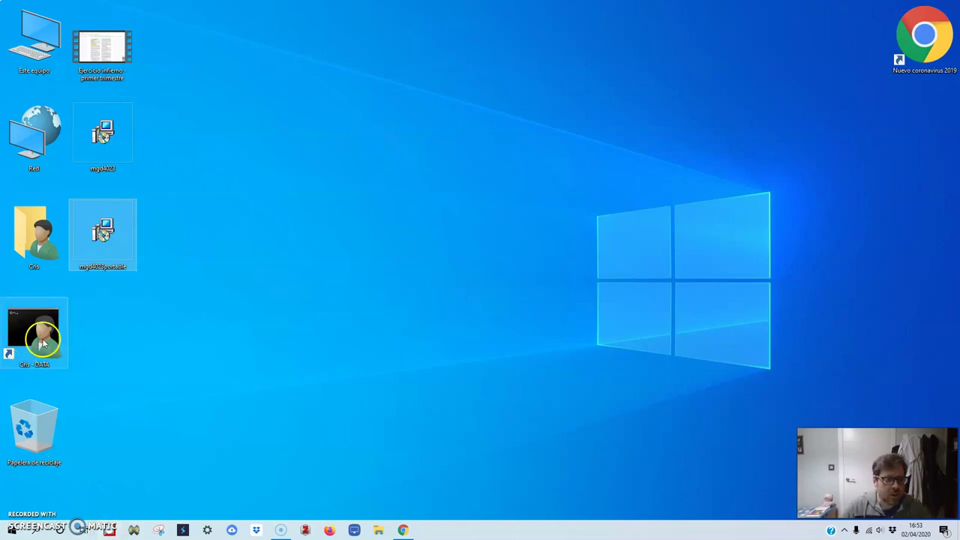
{"action": "left_click", "coordinate": [387, 72]}
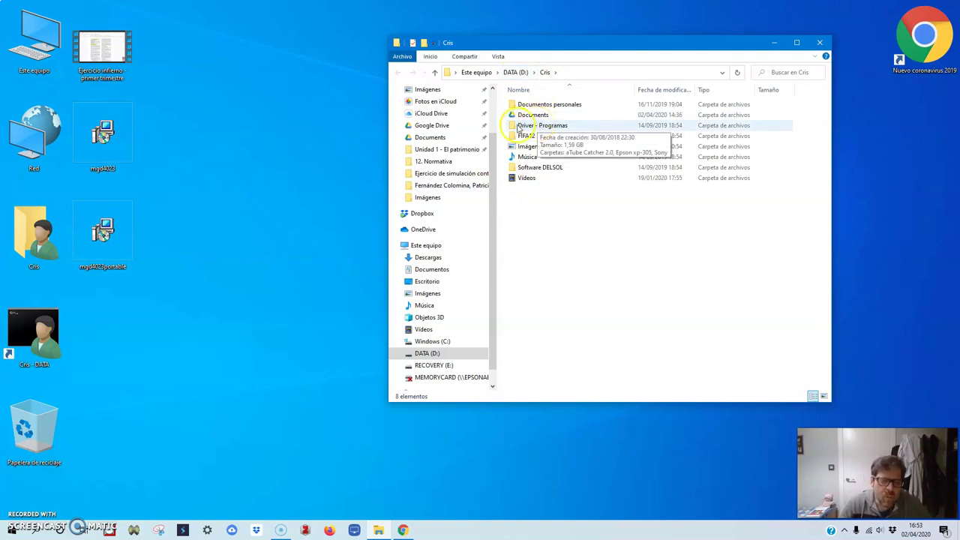
{"action": "left_click", "coordinate": [105, 132]}
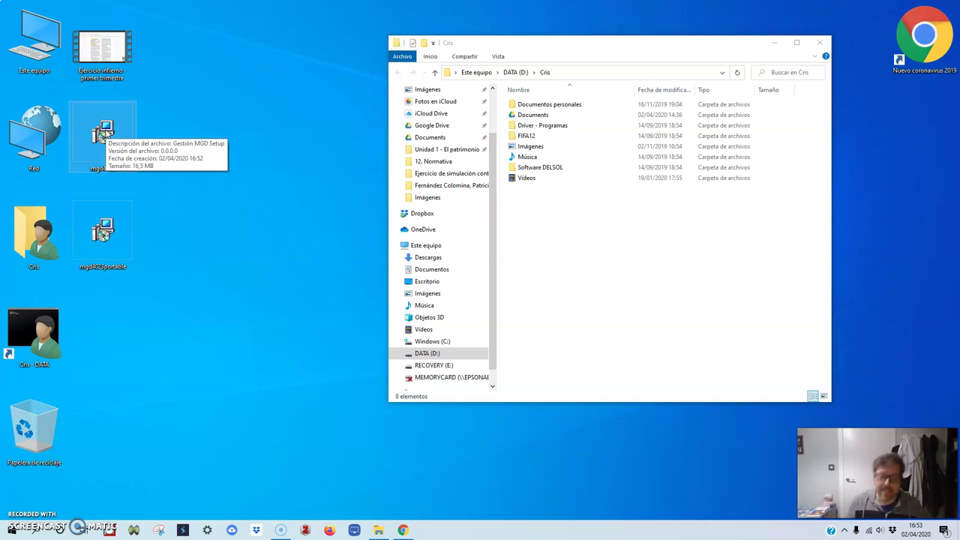
{"action": "left_click_drag", "start_coordinate": [104, 133], "coordinate": [547, 227]}
{"action": "left_click", "coordinate": [547, 189]}
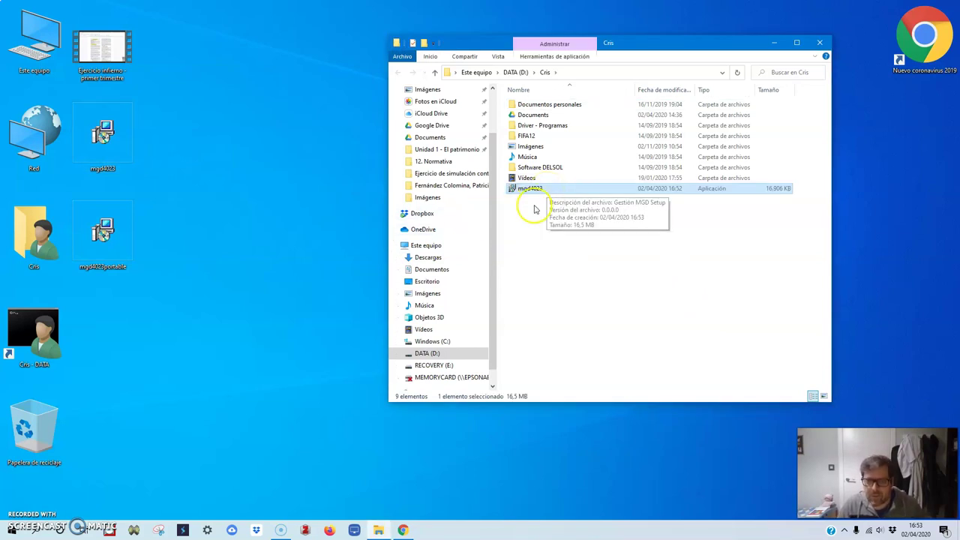
Create a folder named MGD in the personal data folder, move the mgd4023 installer into it and open it.
{"action": "right_click", "coordinate": [534, 207]}
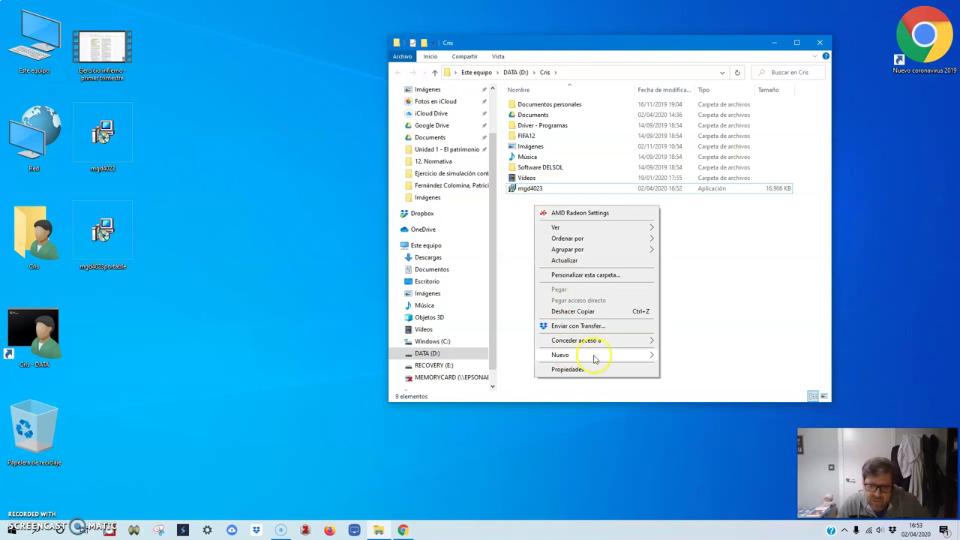
{"action": "mouse_move", "coordinate": [600, 354]}
{"action": "left_click", "coordinate": [681, 356]}
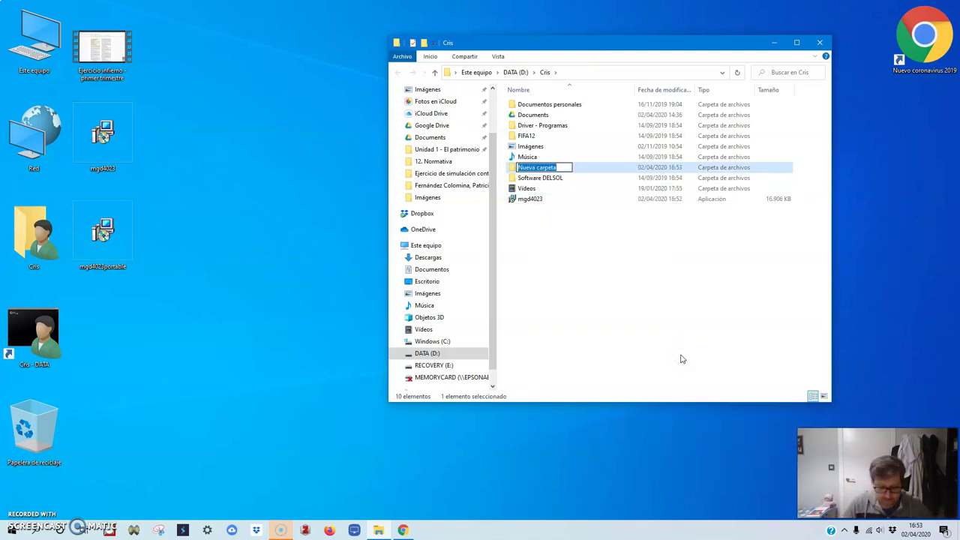
{"action": "type", "text": "MGD"}
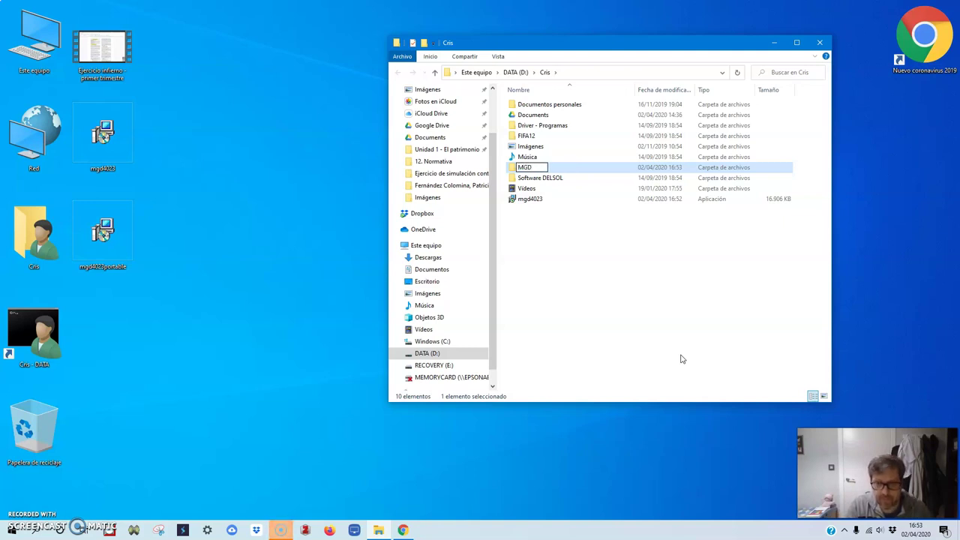
{"action": "key", "text": "Return"}
{"action": "left_click_drag", "start_coordinate": [530, 198], "coordinate": [530, 158]}
{"action": "double_click", "coordinate": [530, 157]}
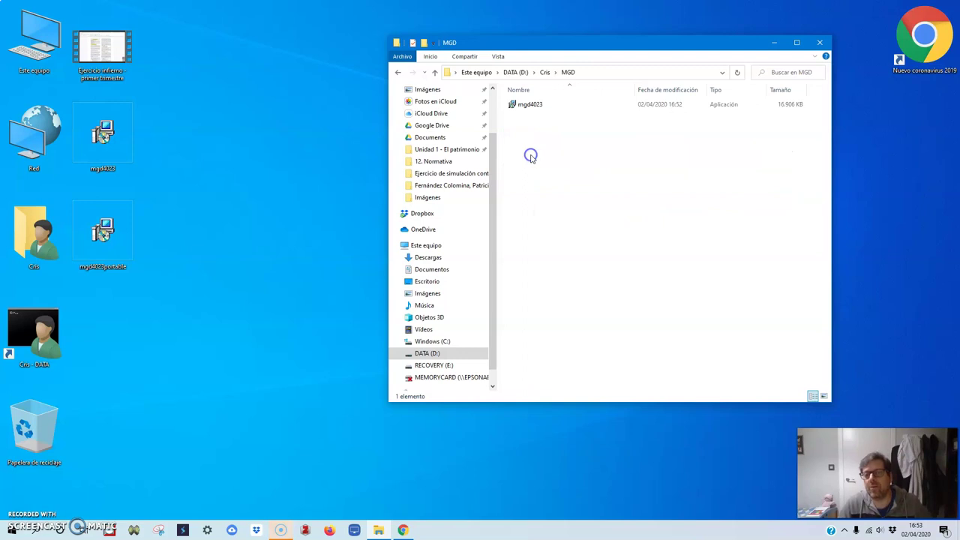
Launch the mgd4023 installer from the MGD folder and continue as a new user (Usuario NUEVO).
{"action": "left_click", "coordinate": [535, 108]}
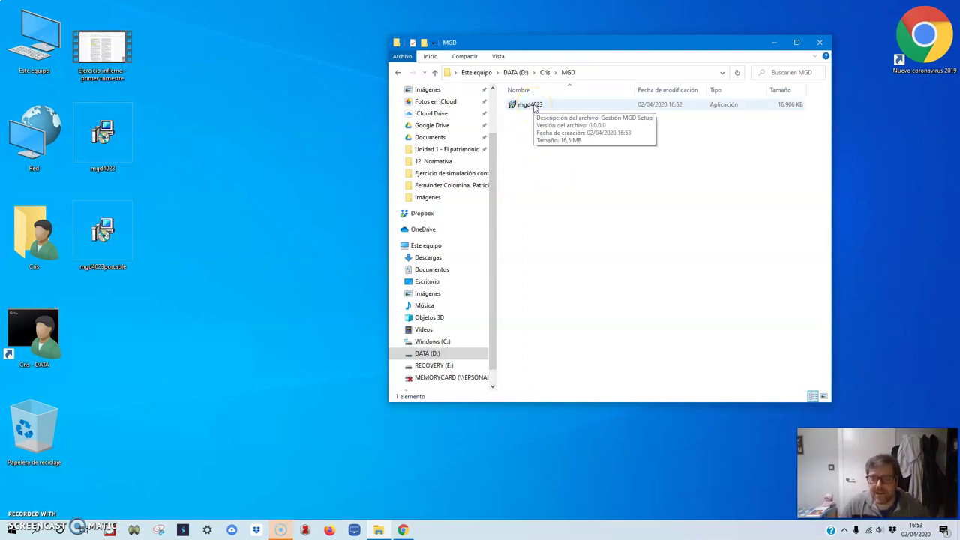
{"action": "double_click", "coordinate": [534, 107]}
{"action": "left_click", "coordinate": [507, 276]}
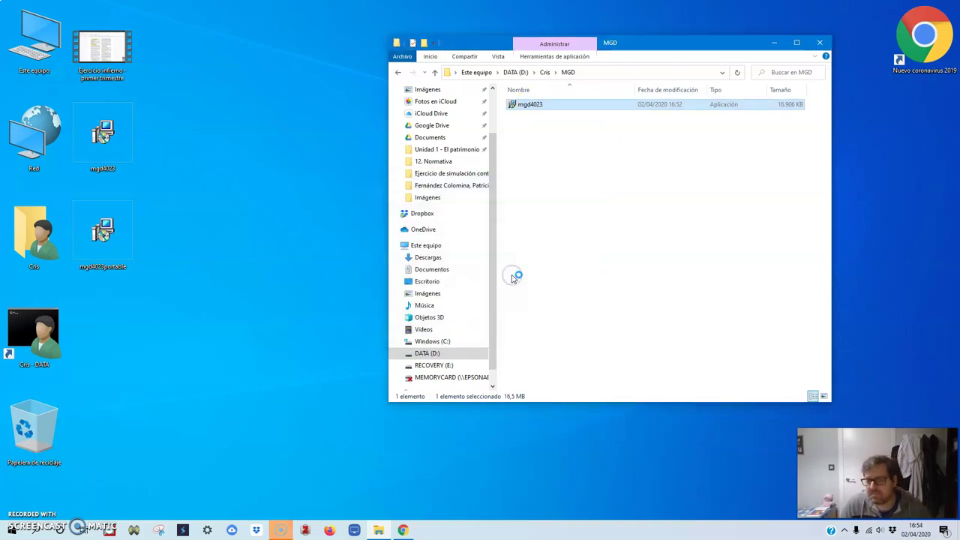
{"action": "left_click", "coordinate": [537, 215]}
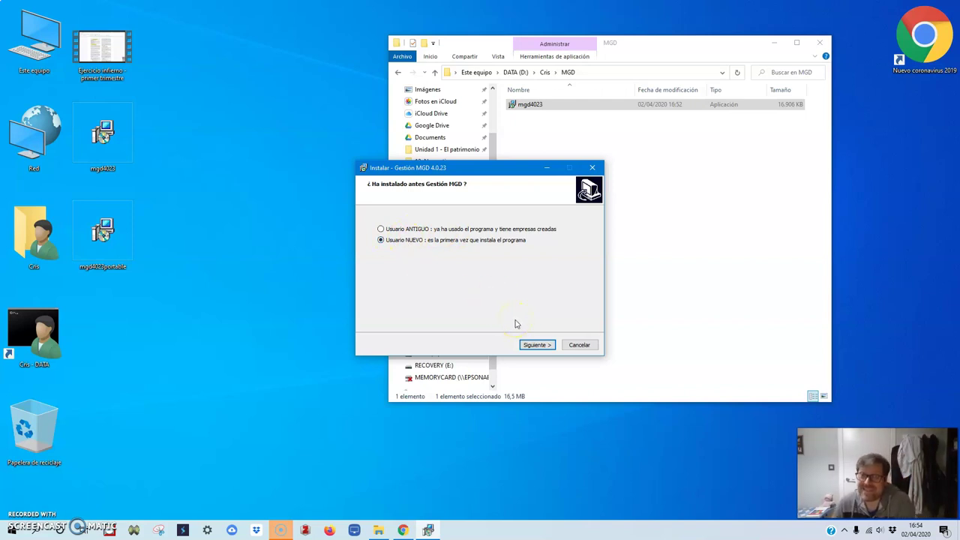
{"action": "left_click", "coordinate": [529, 344]}
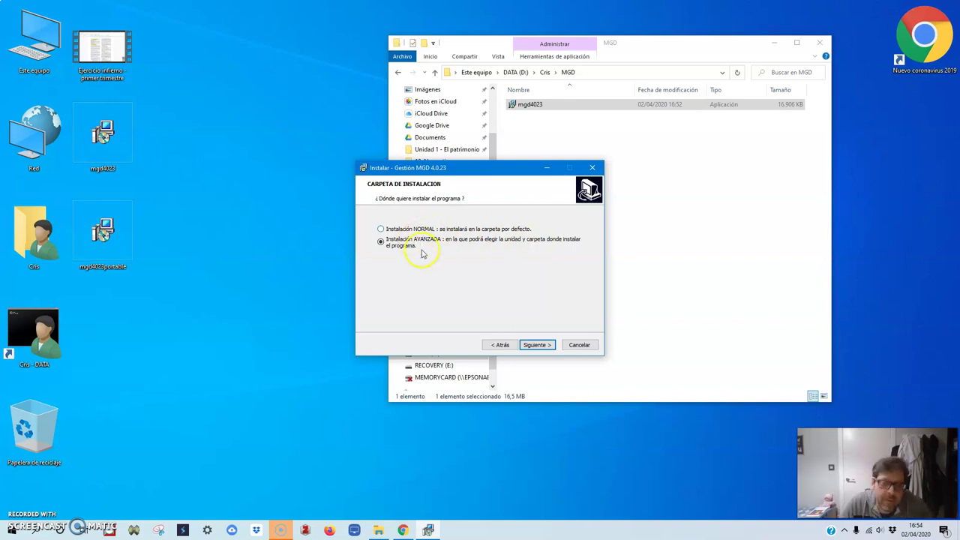
Proceed with the advanced installation (Instalación AVANZADA) and accept the licence agreement.
{"action": "left_click", "coordinate": [535, 344]}
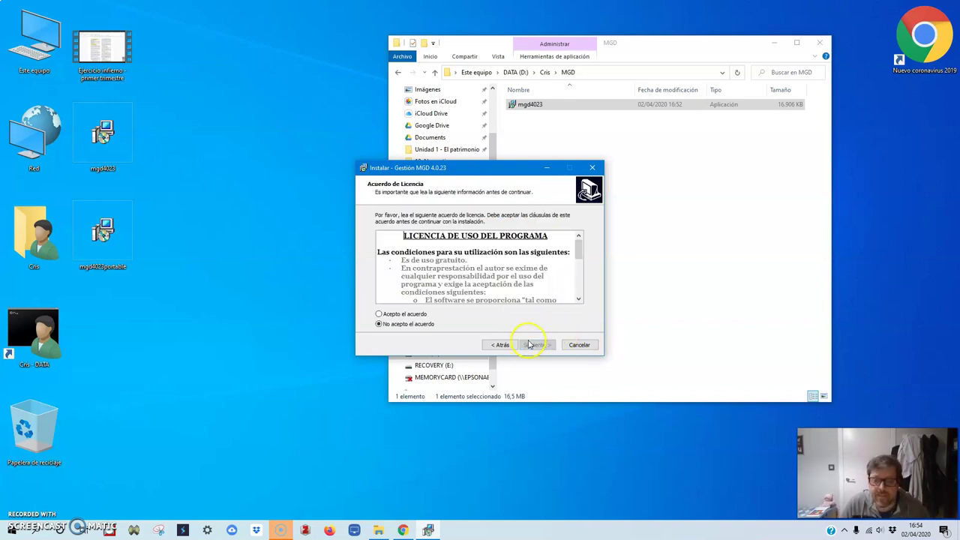
{"action": "left_click", "coordinate": [388, 315]}
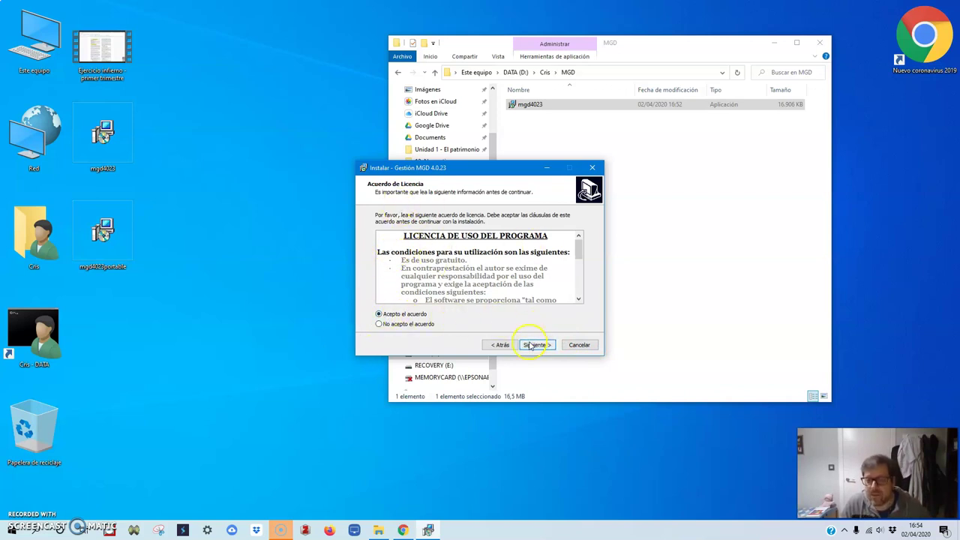
{"action": "left_click", "coordinate": [533, 346]}
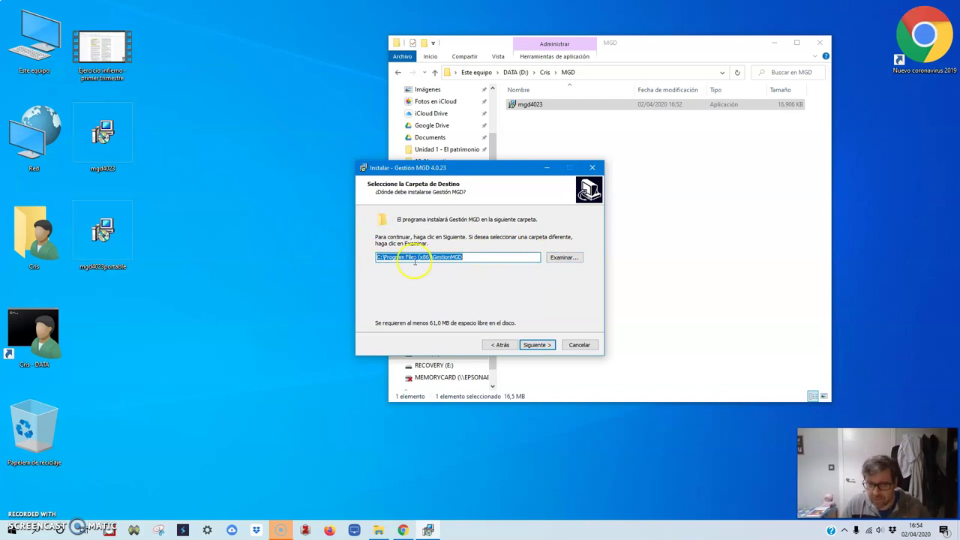
Set the destination to a GestionMGD subfolder of the MGD folder in the personal data folder on drive D:.
{"action": "left_click", "coordinate": [555, 257]}
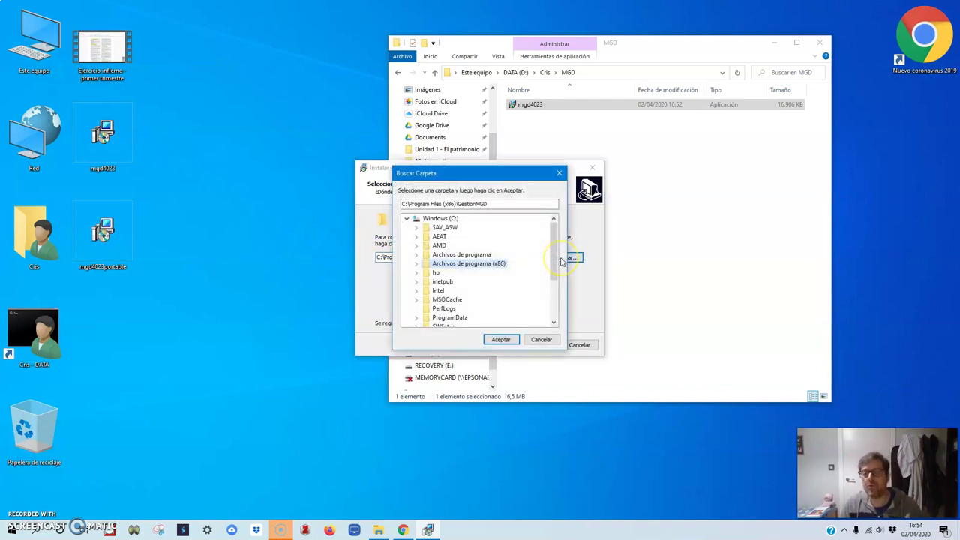
{"action": "left_click", "coordinate": [406, 218]}
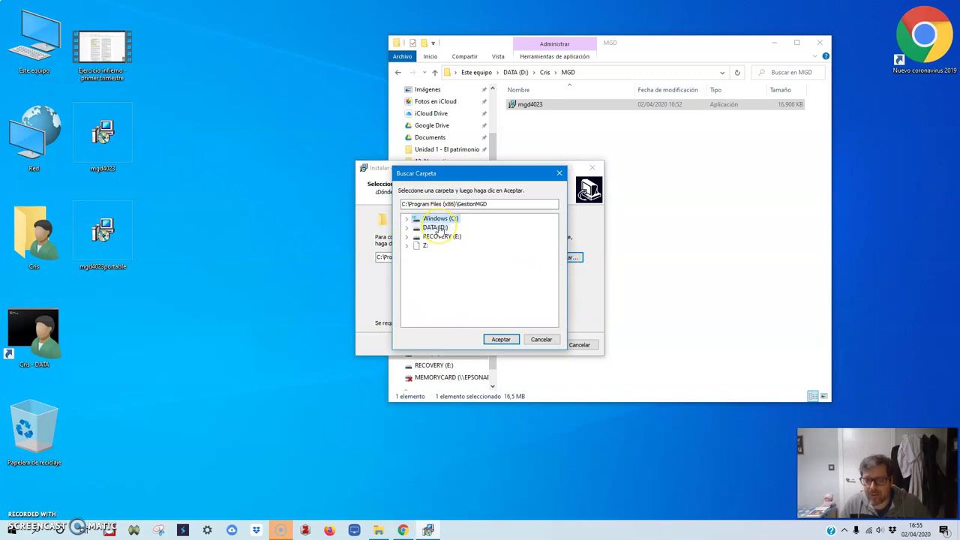
{"action": "left_click", "coordinate": [407, 227]}
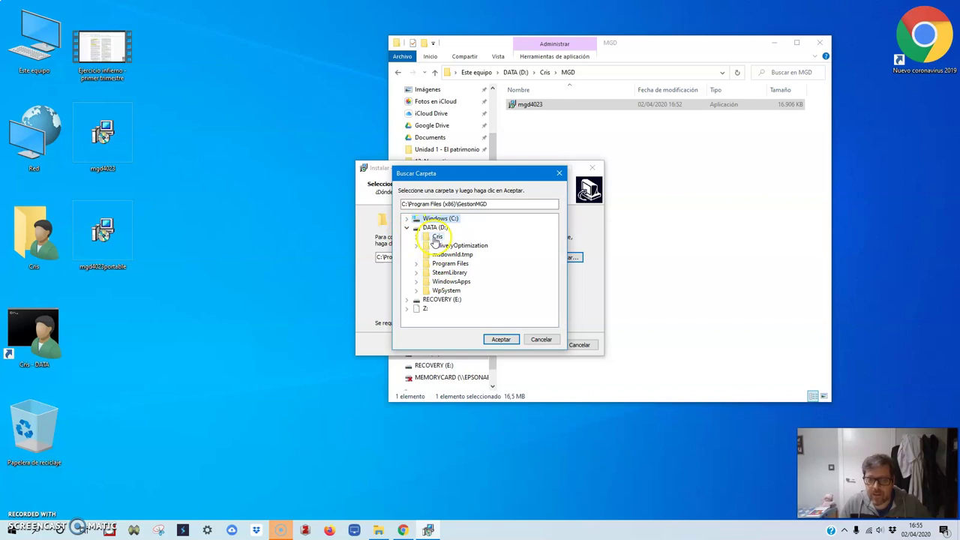
{"action": "left_click", "coordinate": [416, 237]}
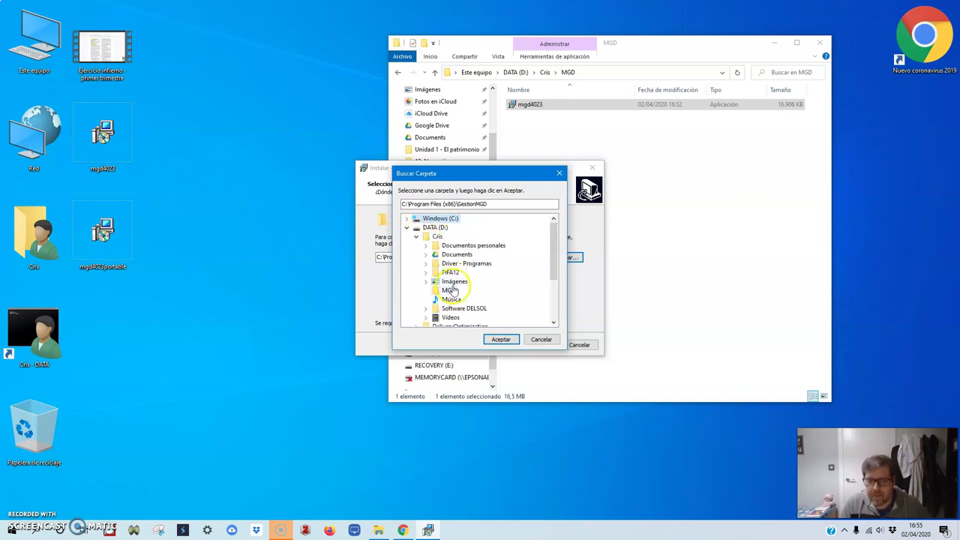
{"action": "left_click", "coordinate": [449, 290]}
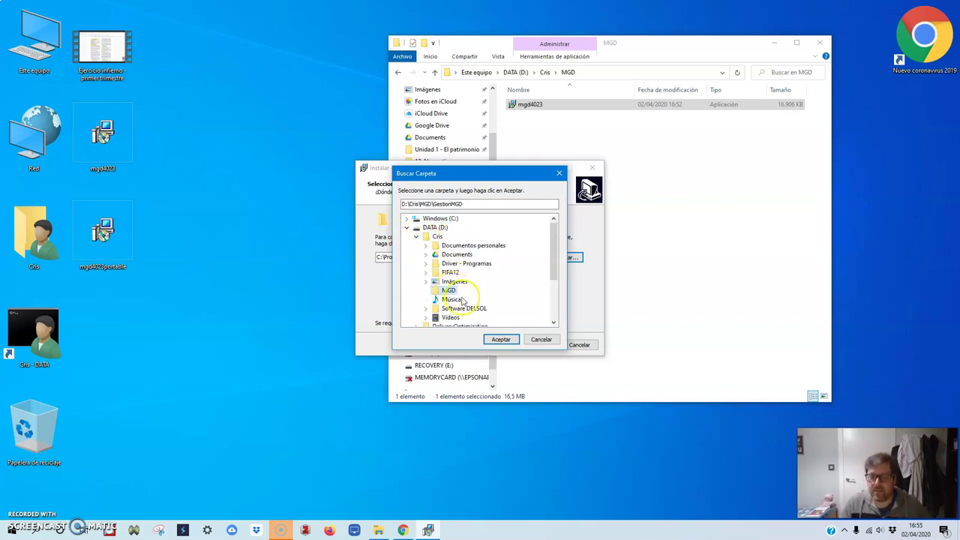
{"action": "left_click", "coordinate": [499, 339]}
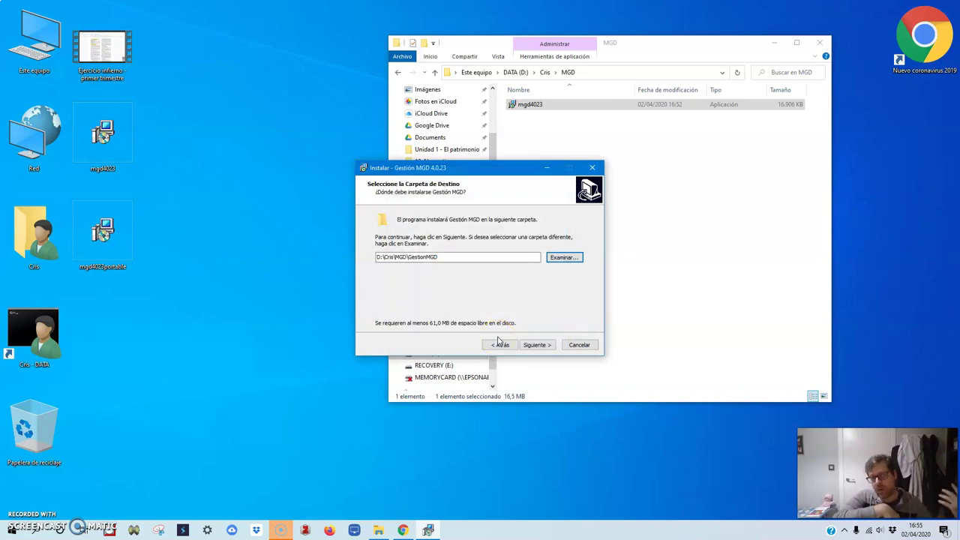
Confirm the destination folder and start installing Gestión MGD 4.0.23.
{"action": "left_click", "coordinate": [535, 346]}
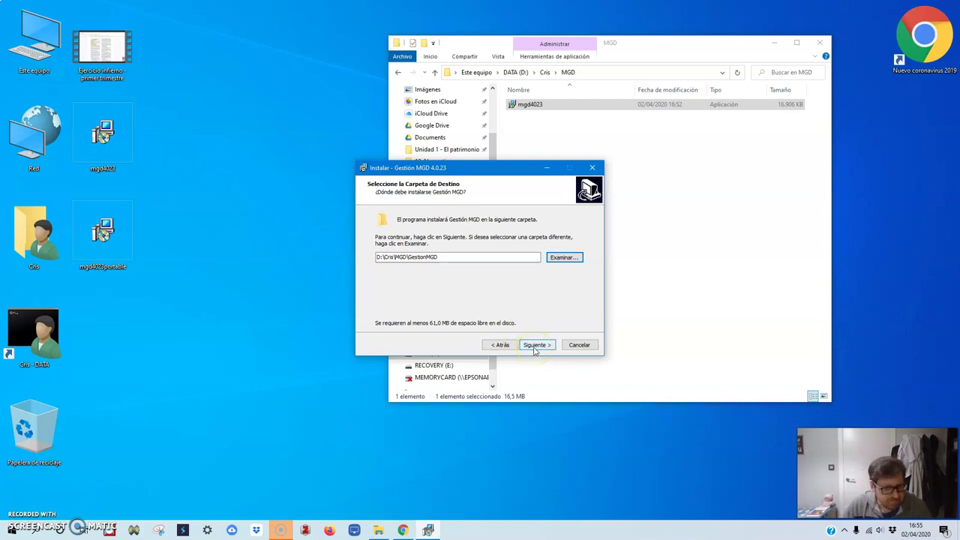
{"action": "left_click", "coordinate": [535, 347]}
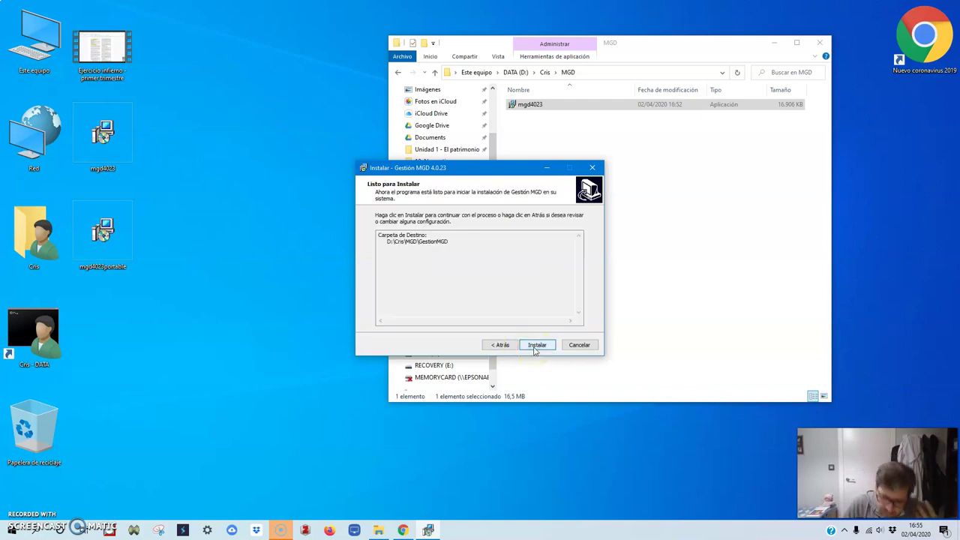
{"action": "left_click", "coordinate": [536, 346]}
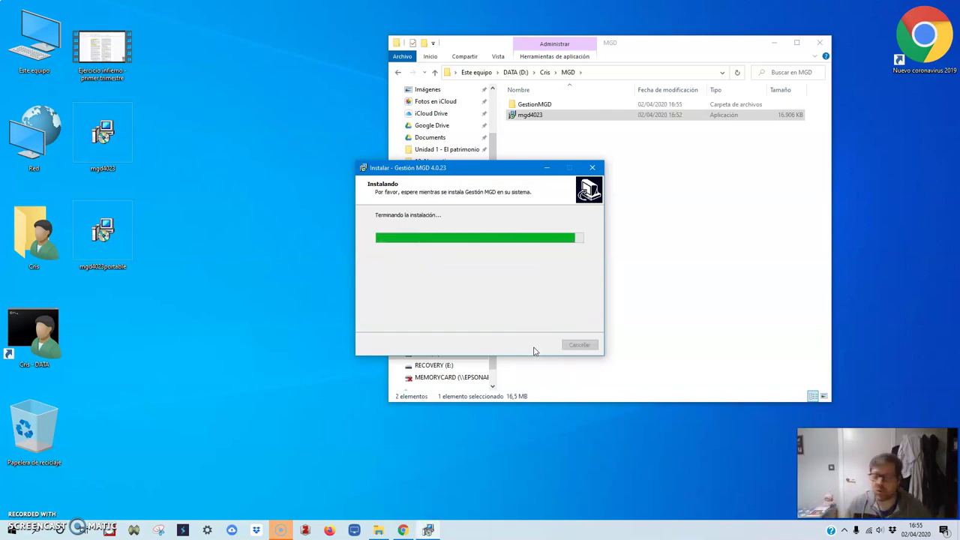
Finish the Gestión MGD installation with the option to launch the program, and accept the notice about daily update checks.
{"action": "left_click", "coordinate": [421, 168]}
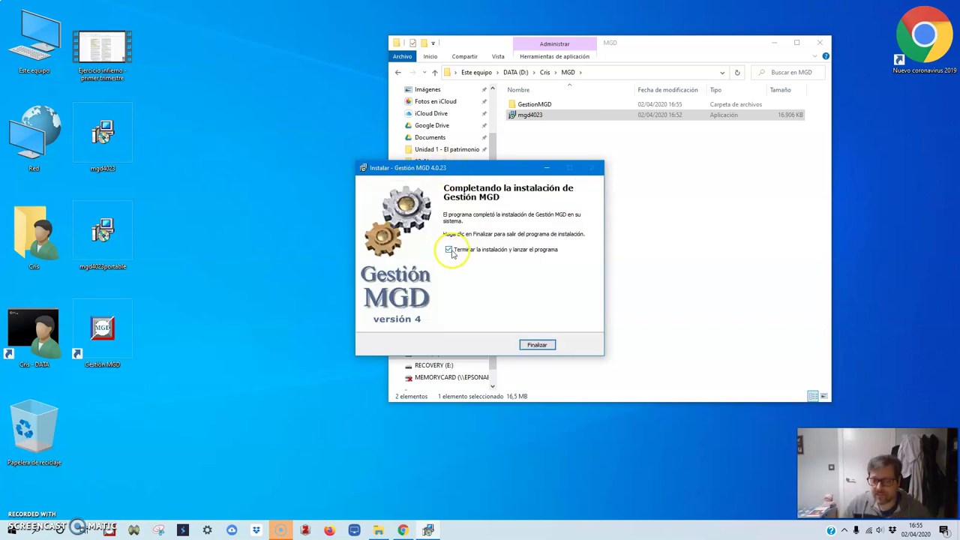
{"action": "left_click", "coordinate": [531, 345]}
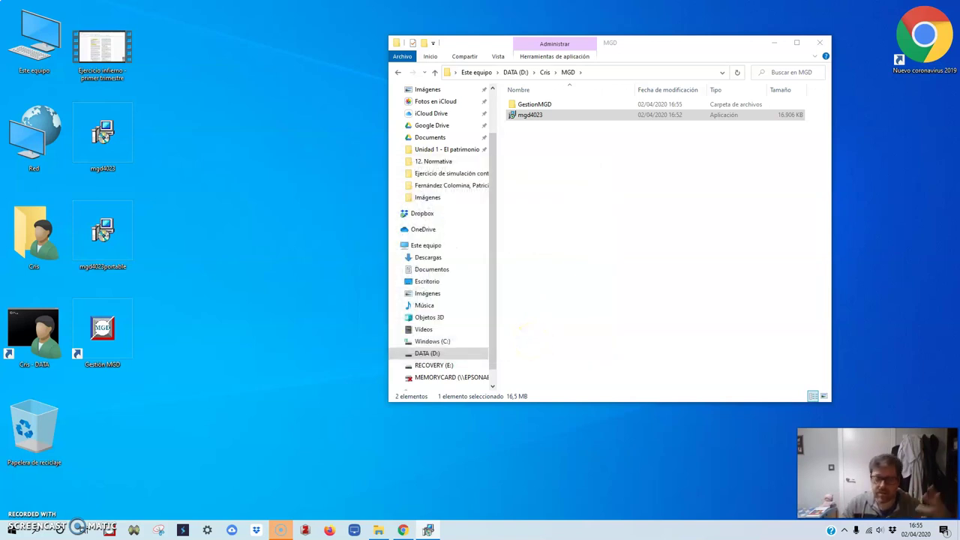
{"action": "left_click", "coordinate": [414, 341]}
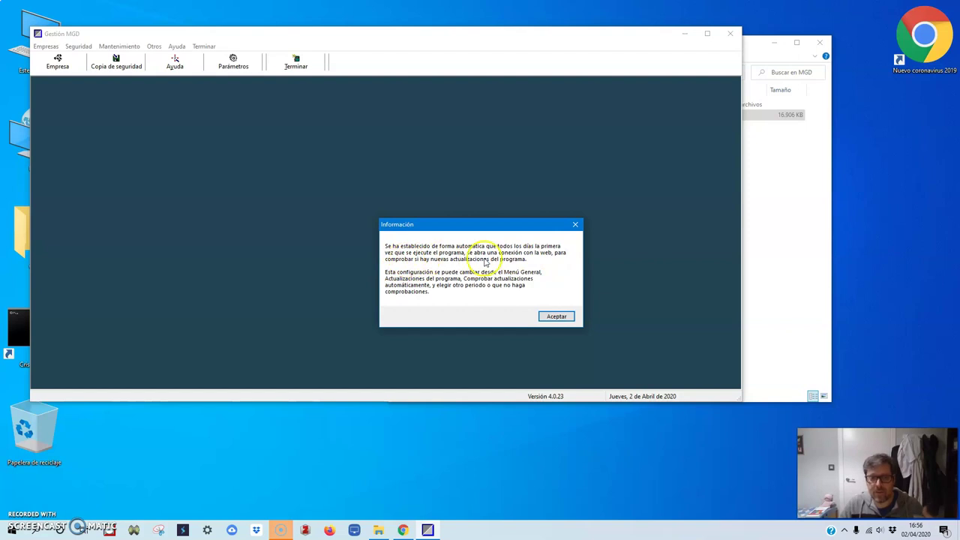
{"action": "left_click", "coordinate": [552, 316]}
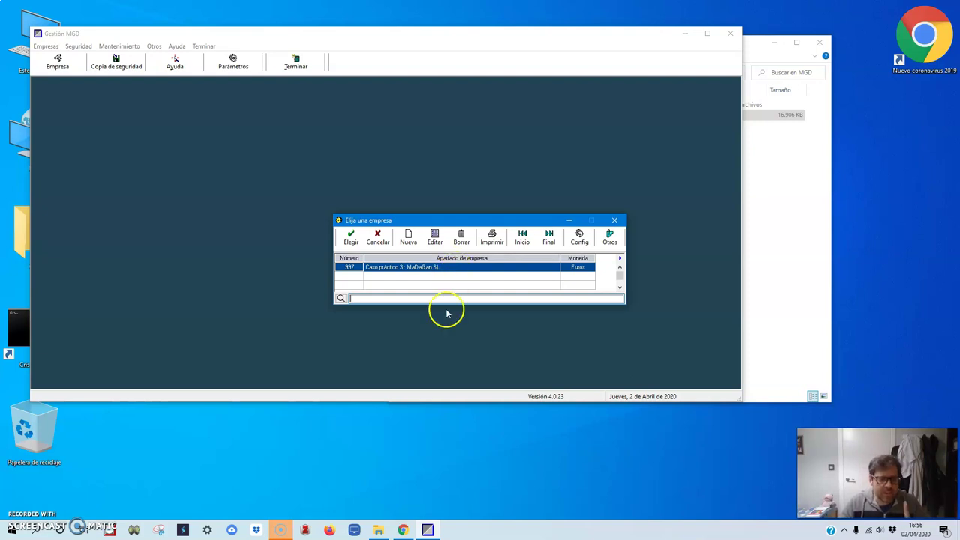
Switch to Chrome, search for "gestion mgd" in a new tab and open the Ciberconta Gestión MGD page.
{"action": "left_click", "coordinate": [403, 530]}
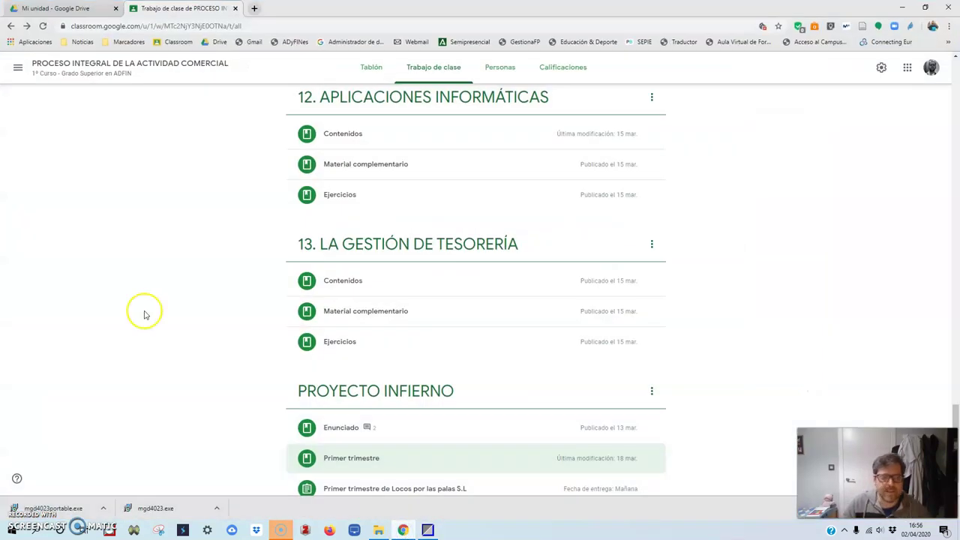
{"action": "left_click", "coordinate": [253, 8]}
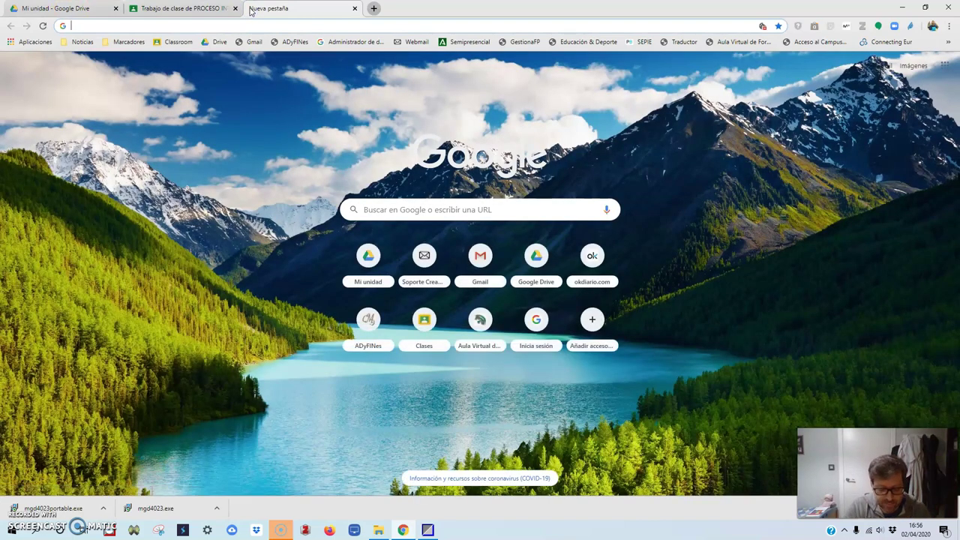
{"action": "type", "text": "gestion mgd"}
{"action": "key", "text": "Return"}
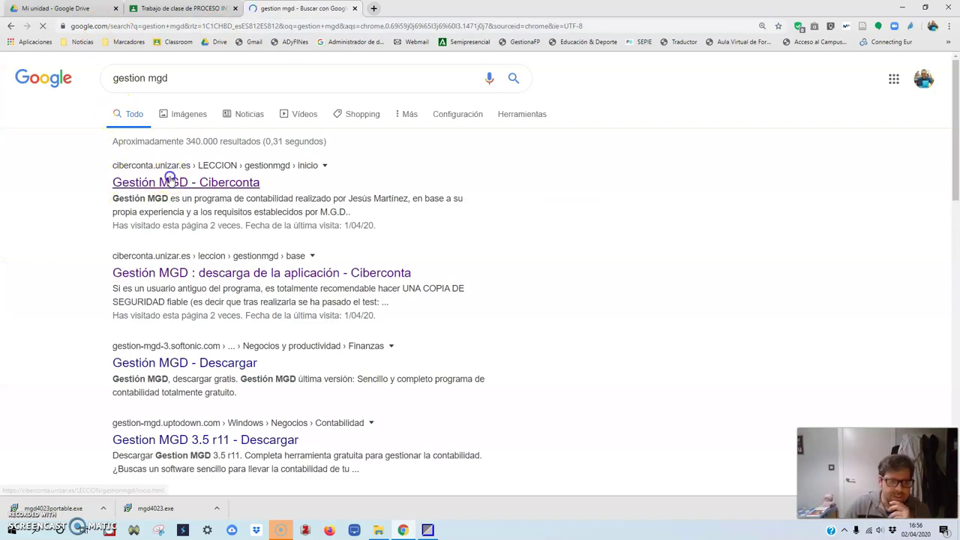
{"action": "left_click", "coordinate": [169, 180]}
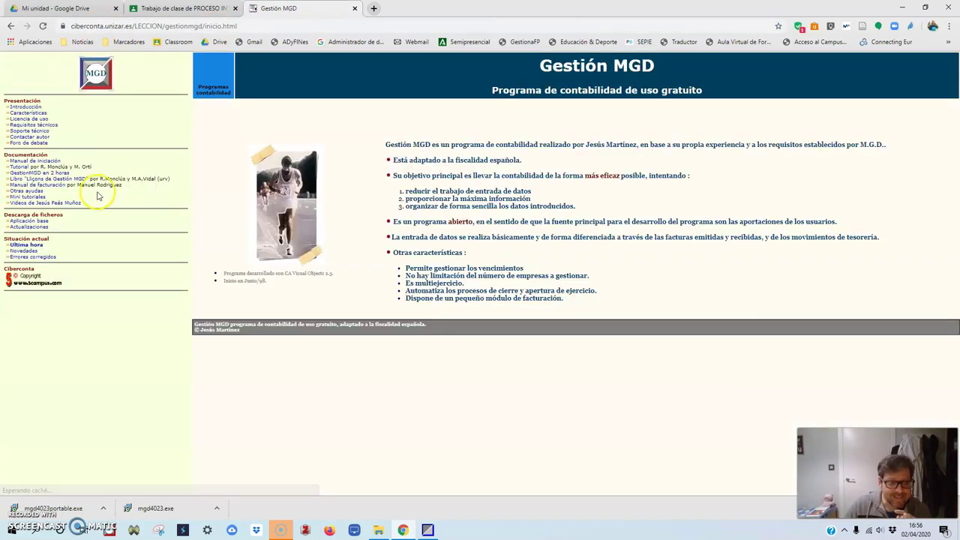
Look at the company list in Gestión MGD, return to Chrome and open the Tutorial page listed under Documentación.
{"action": "left_click", "coordinate": [427, 530]}
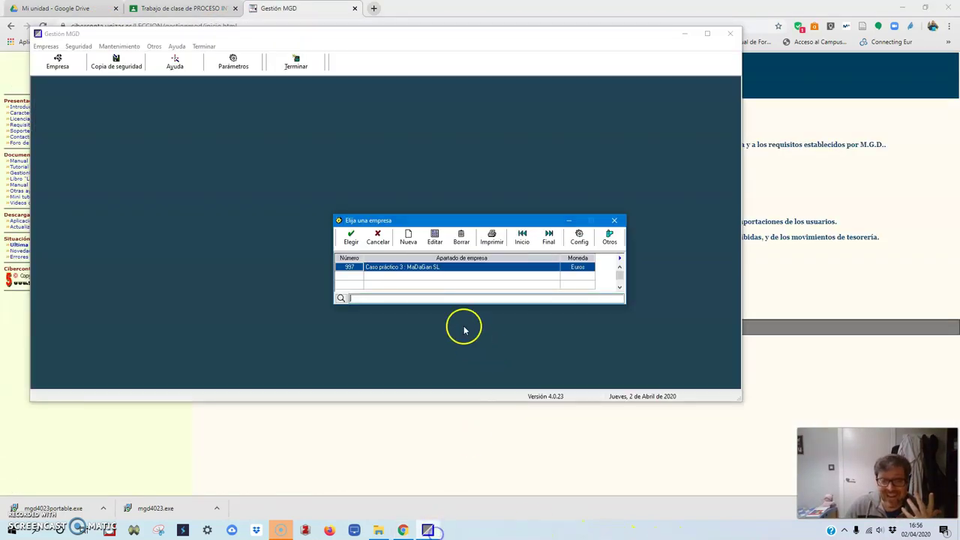
{"action": "left_click", "coordinate": [60, 9]}
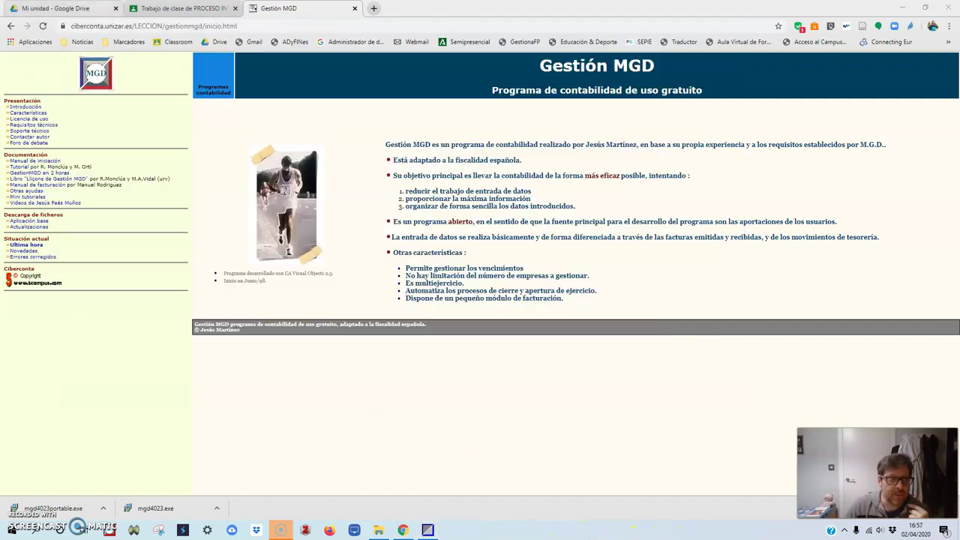
{"action": "left_click", "coordinate": [278, 8]}
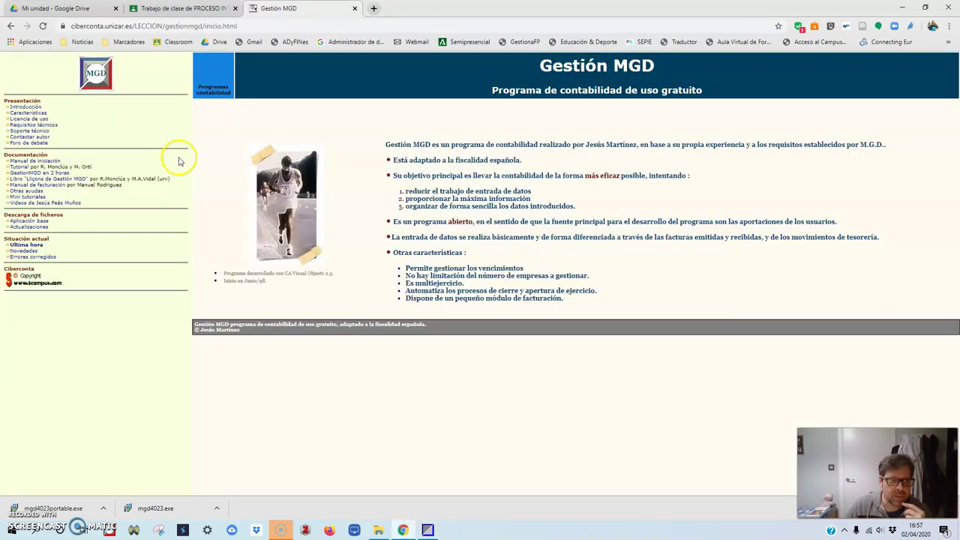
{"action": "left_click", "coordinate": [24, 168]}
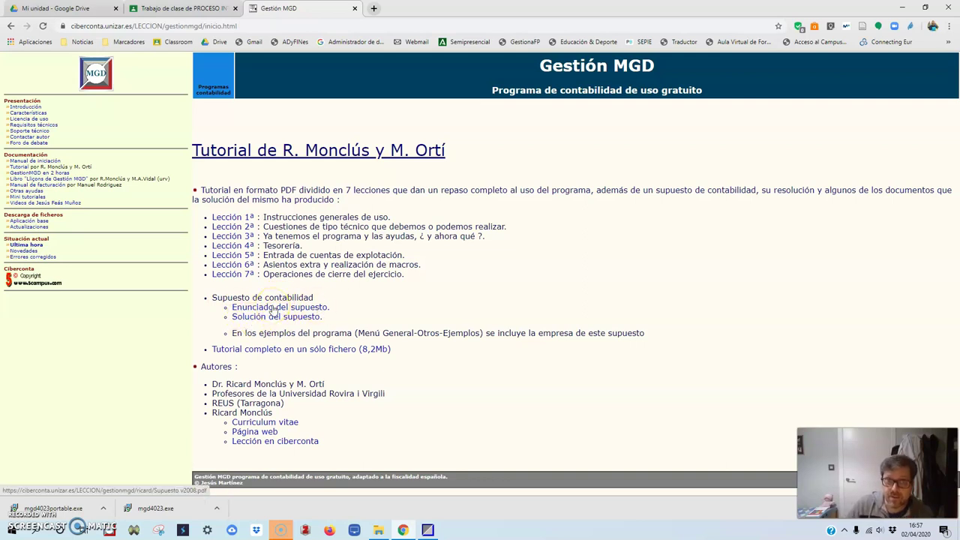
Check Gestión MGD's company list again, return to Chrome and read through the Enunciado del supuesto PDF.
{"action": "mouse_move", "coordinate": [429, 529]}
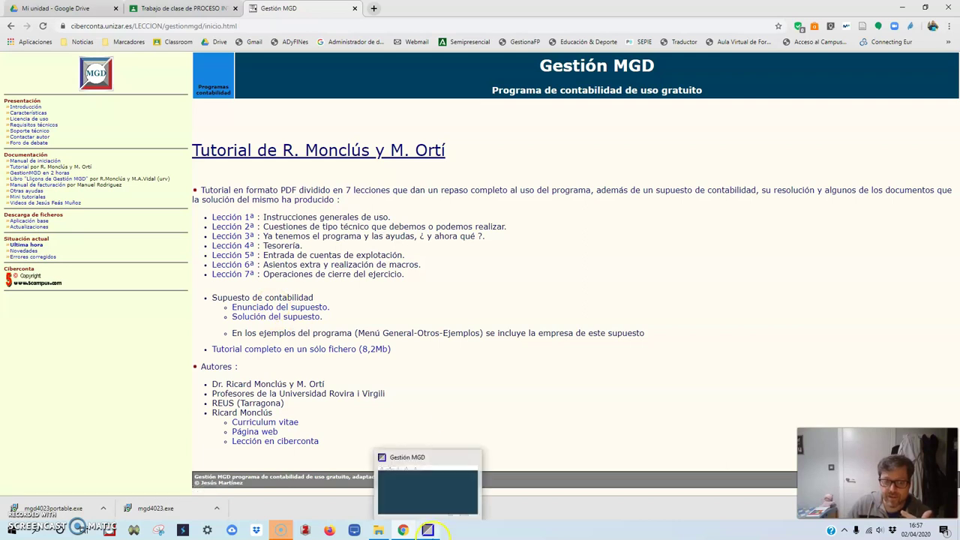
{"action": "left_click", "coordinate": [441, 488]}
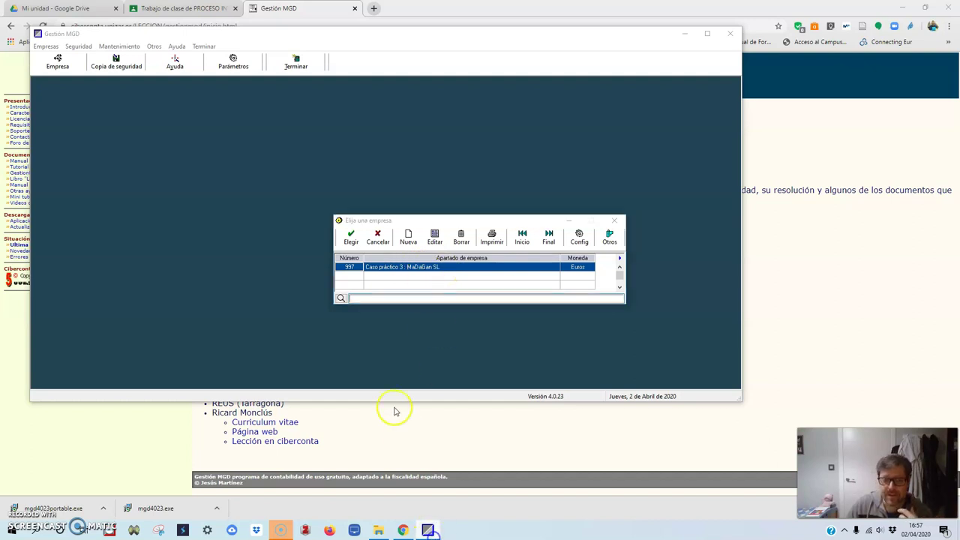
{"action": "left_click", "coordinate": [403, 530]}
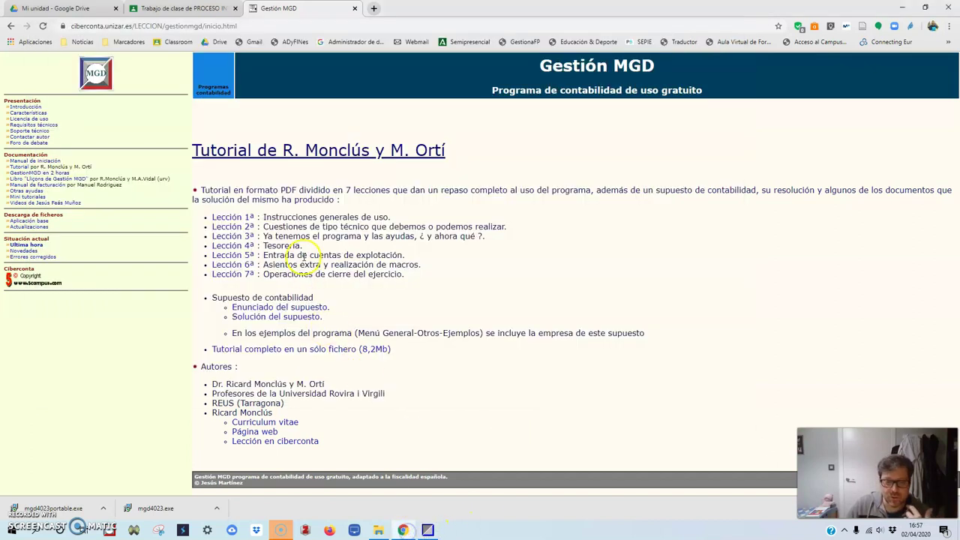
{"action": "left_click", "coordinate": [270, 308]}
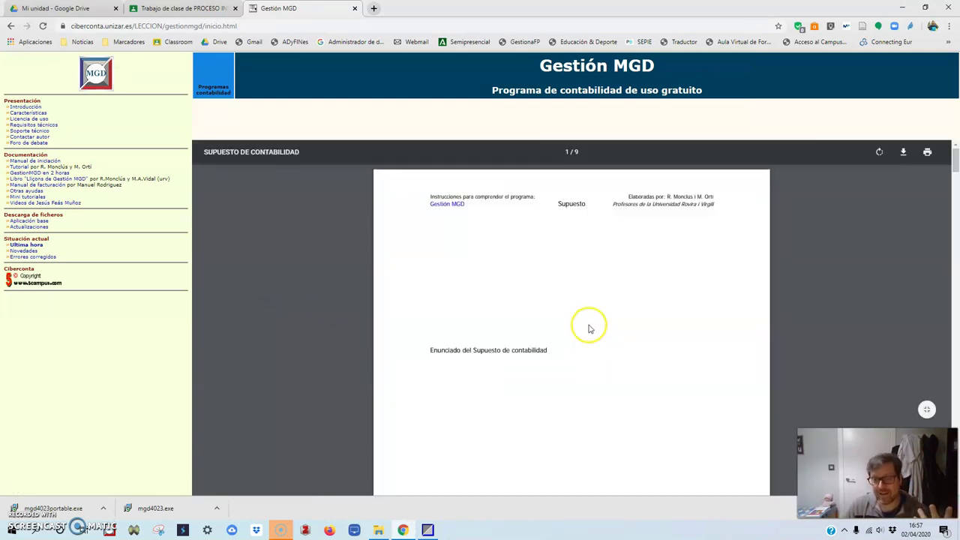
{"action": "scroll", "coordinate": [591, 341], "scroll_direction": "down", "scroll_amount": 10}
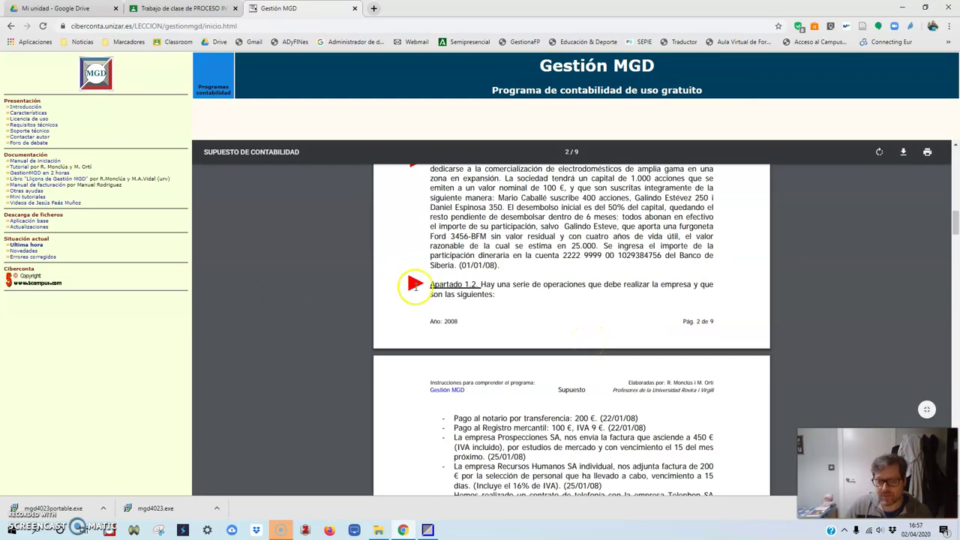
{"action": "scroll", "coordinate": [498, 292], "scroll_direction": "down", "scroll_amount": 10}
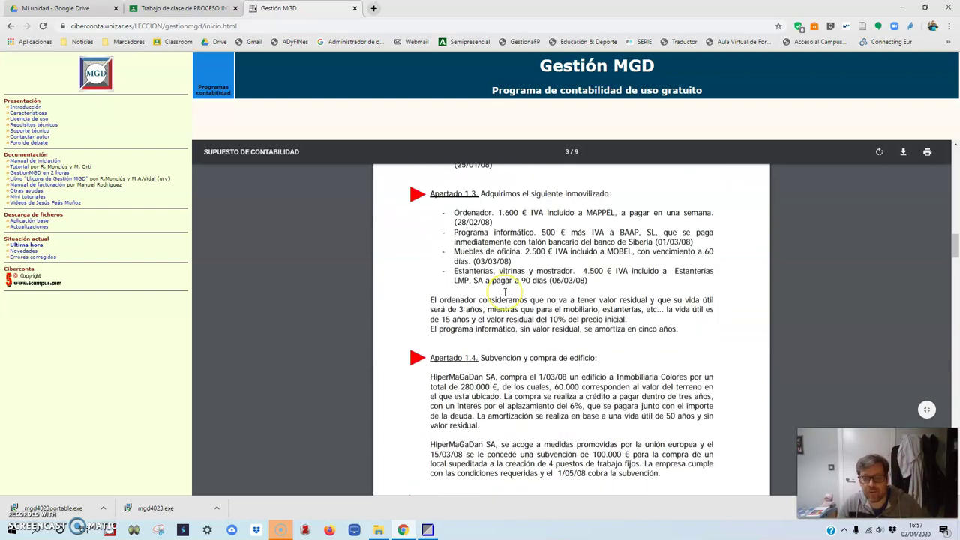
{"action": "scroll", "coordinate": [504, 292], "scroll_direction": "down", "scroll_amount": 8}
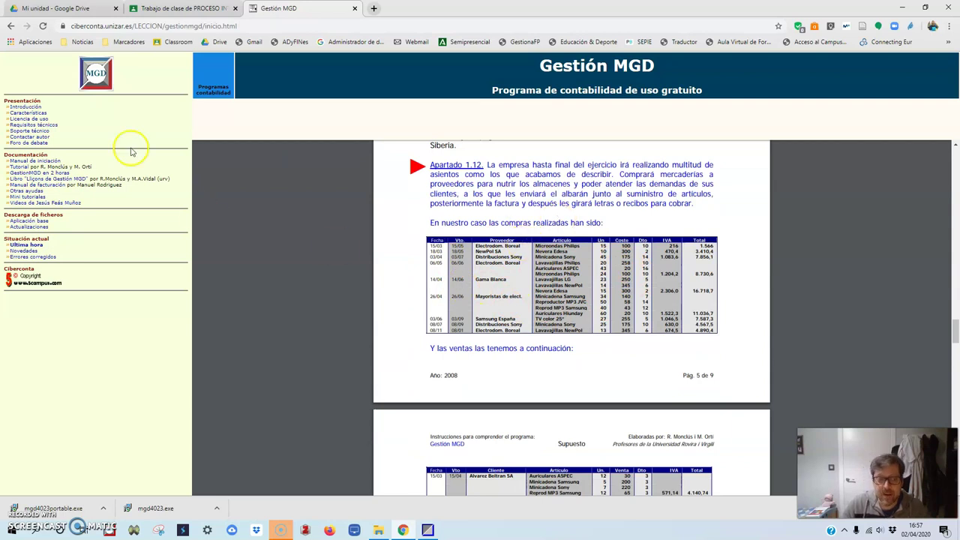
Return to the tutorial page, open the Solución del supuesto PDF and examine its Nuevo Apunte entry examples.
{"action": "left_click", "coordinate": [15, 28]}
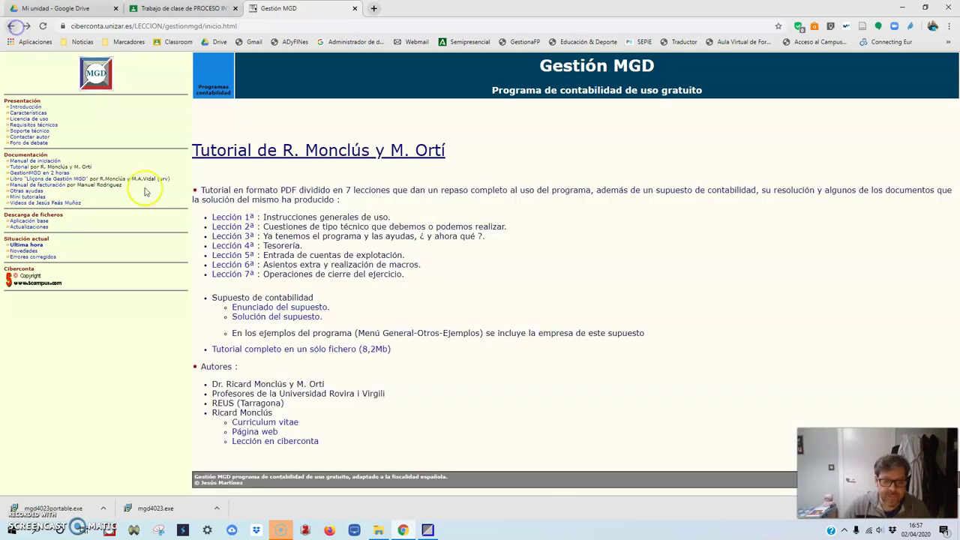
{"action": "left_click", "coordinate": [290, 321]}
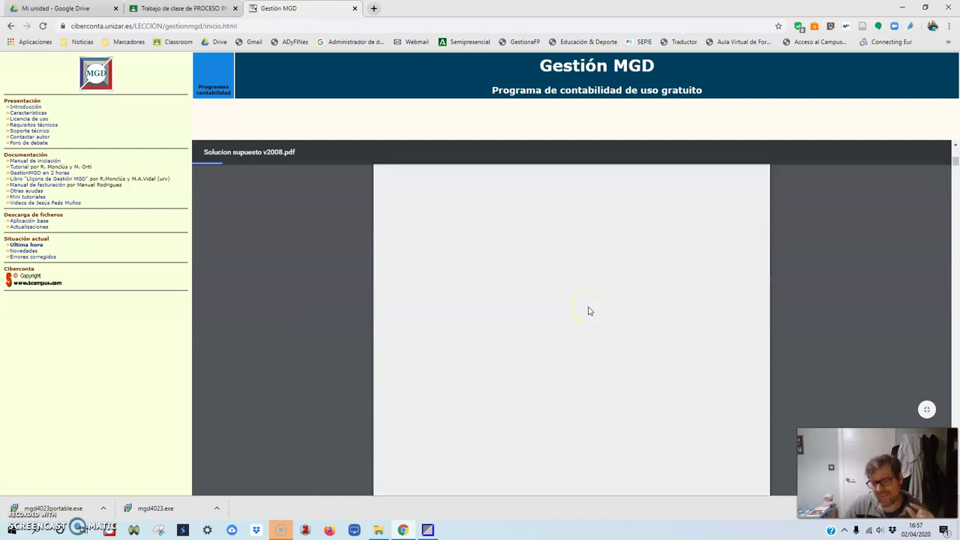
{"action": "scroll", "coordinate": [589, 309], "scroll_direction": "down", "scroll_amount": 4}
{"action": "scroll", "coordinate": [589, 309], "scroll_direction": "up", "scroll_amount": 3}
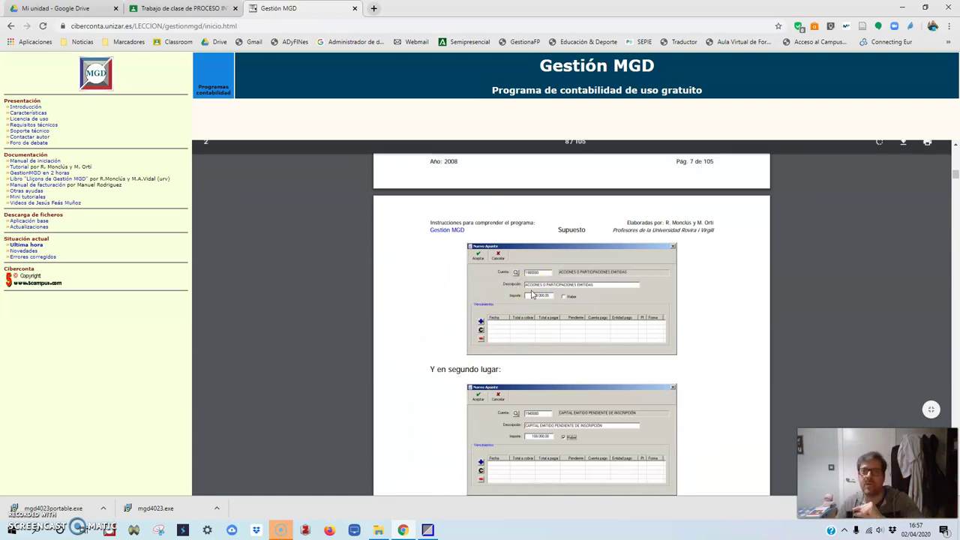
{"action": "left_click", "coordinate": [528, 299]}
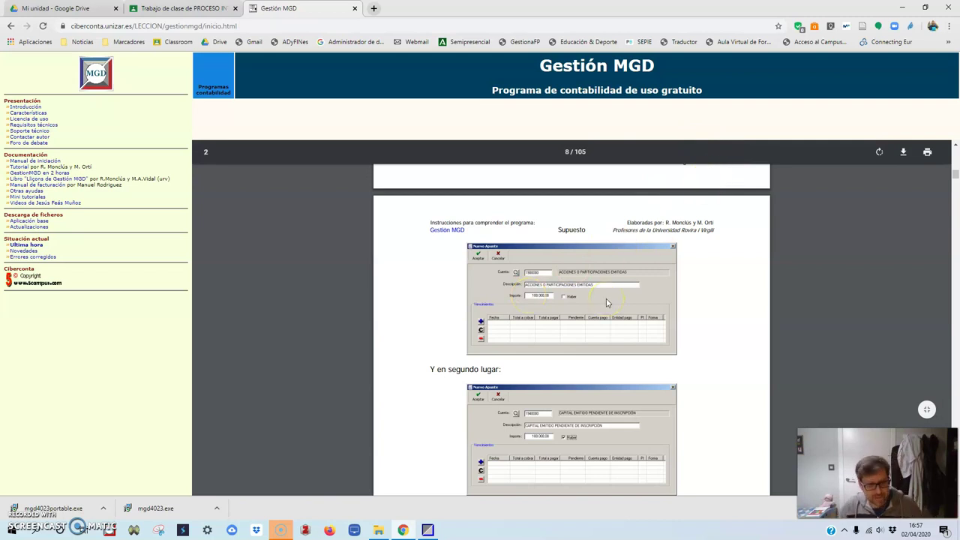
{"action": "left_click", "coordinate": [245, 258]}
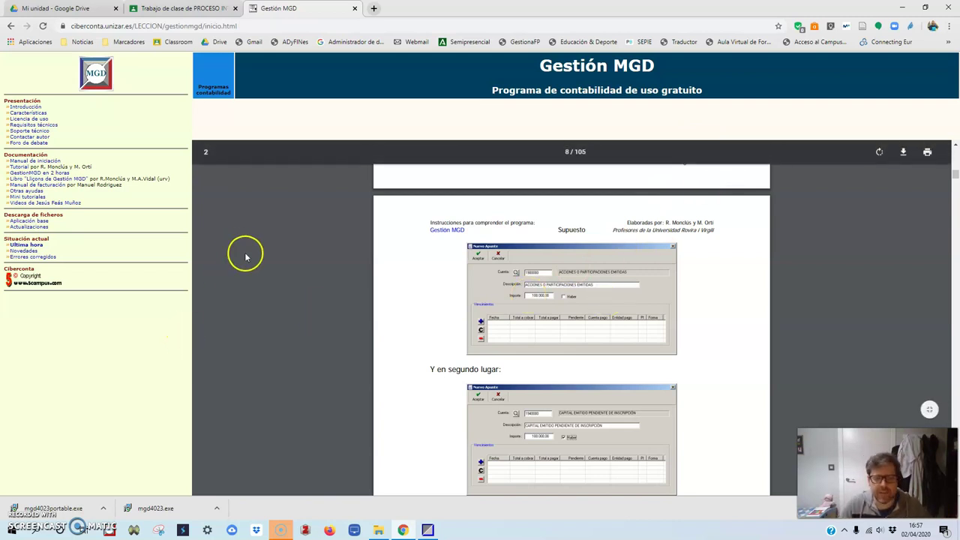
Minimize Chrome and return to the Elija una empresa window in Gestión MGD.
{"action": "left_click", "coordinate": [901, 8]}
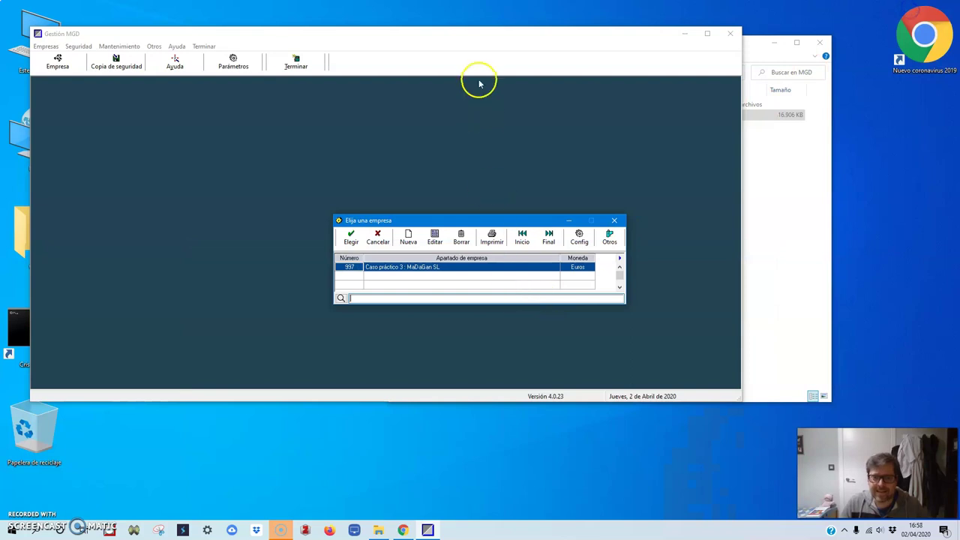
{"action": "left_click", "coordinate": [480, 38]}
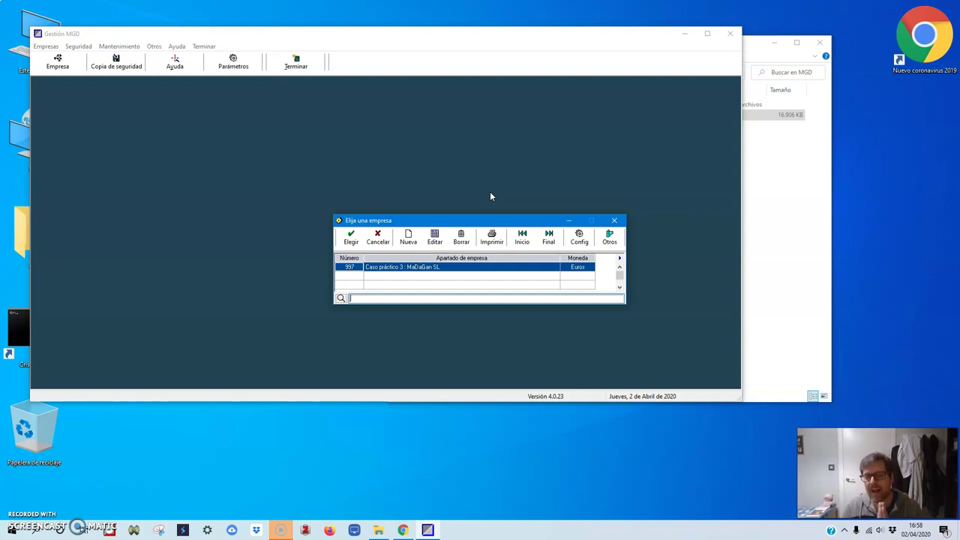
{"action": "left_click", "coordinate": [235, 55]}
{"action": "left_click", "coordinate": [60, 63]}
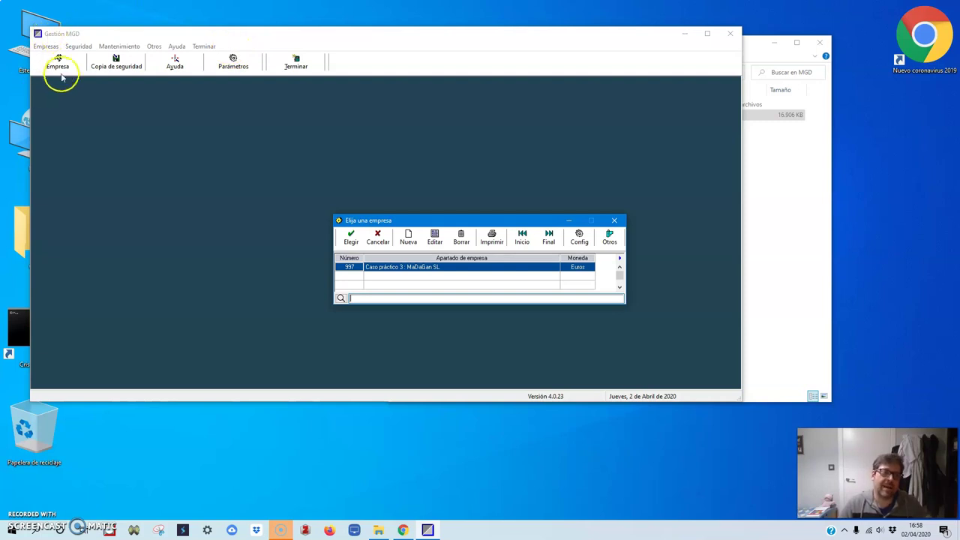